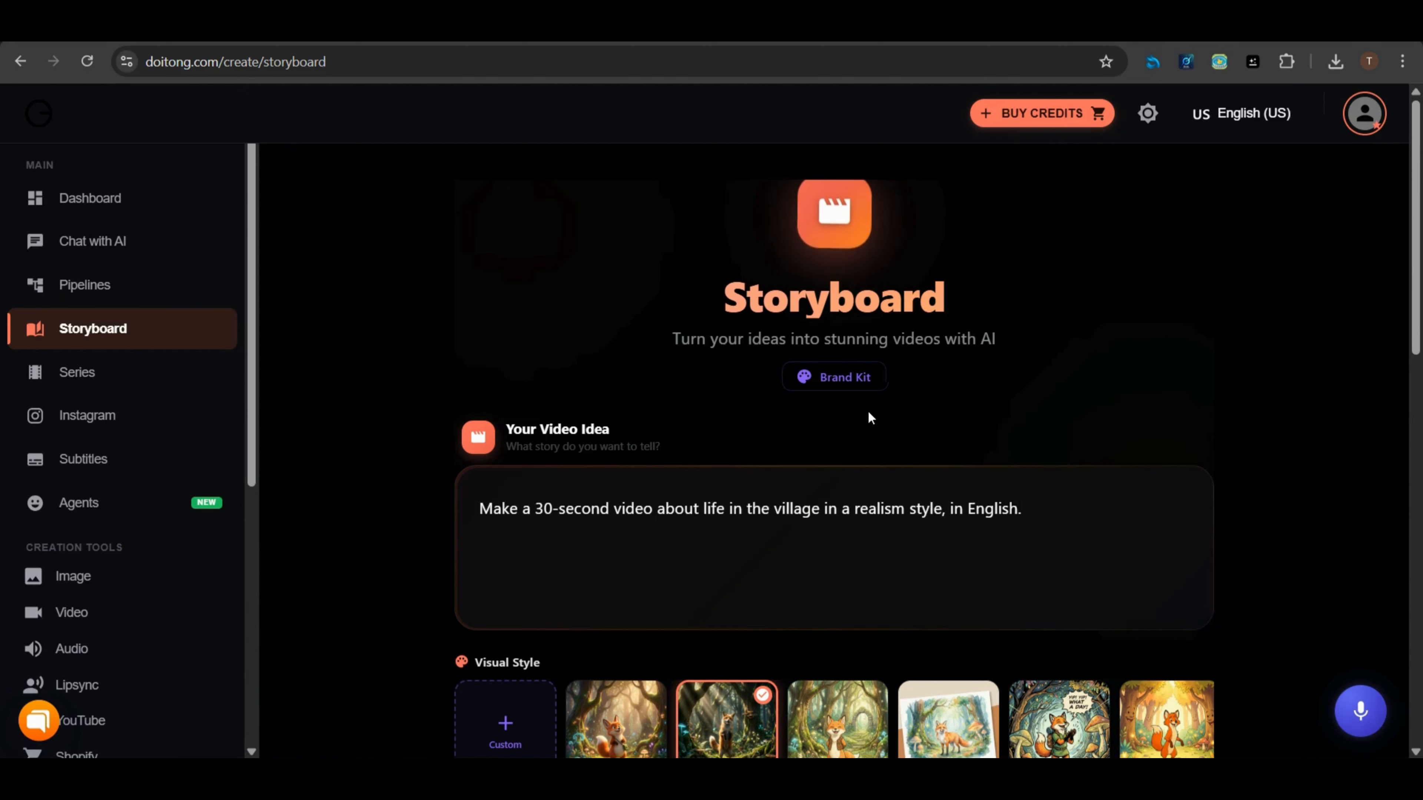
# Set the video length to 0 min 30 sec
pyautogui.scroll(-3, 653, 545)
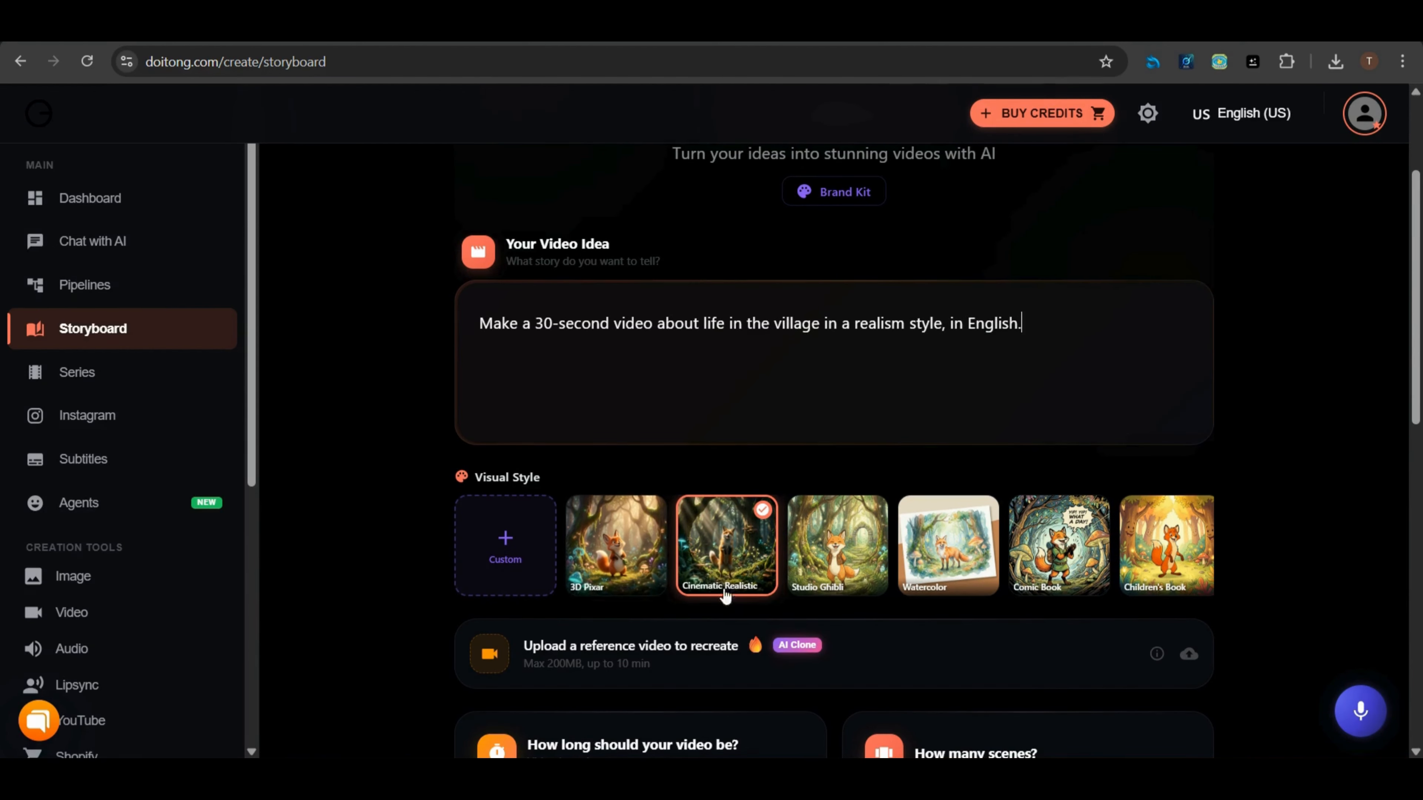
pyautogui.scroll(-5, 668, 551)
pyautogui.click(668, 552)
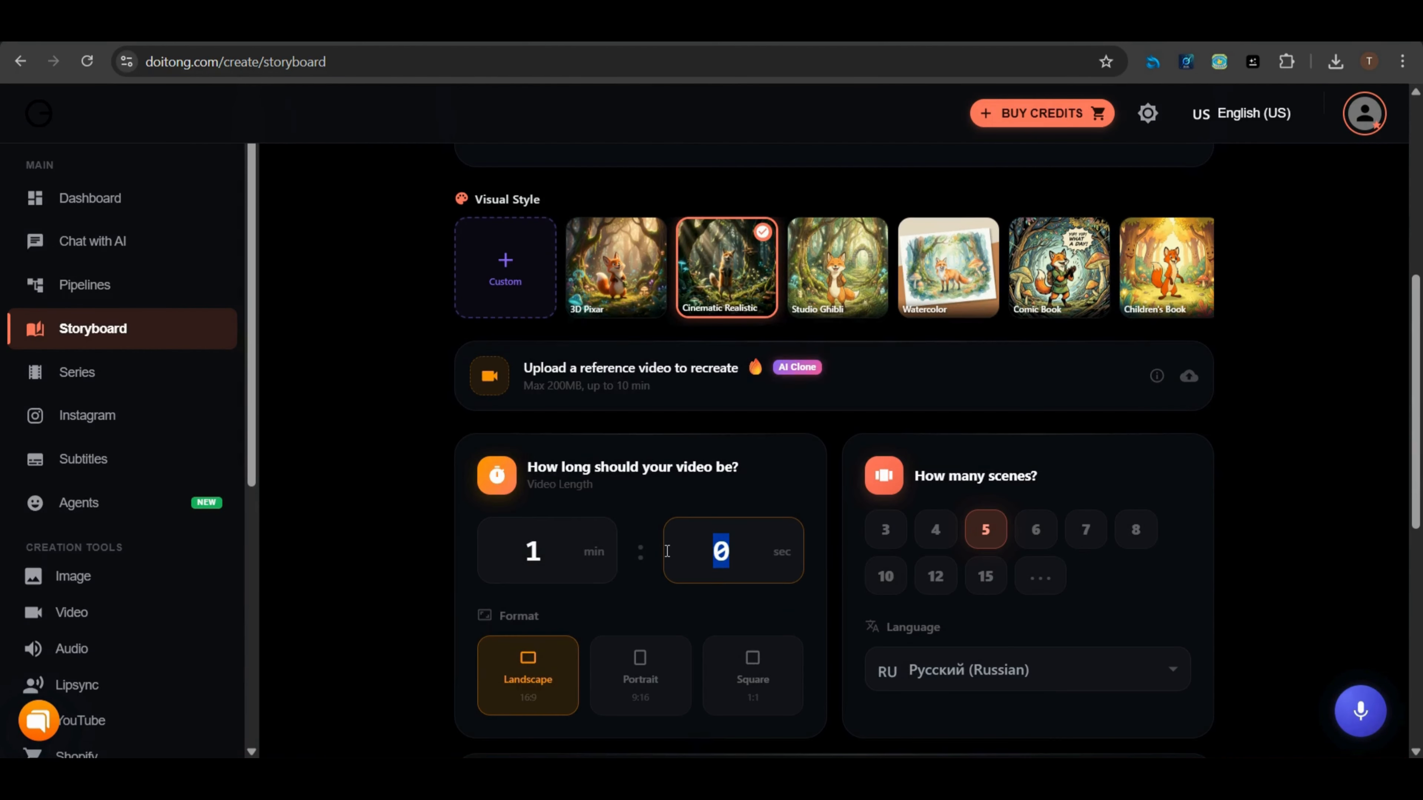
pyautogui.write('30')
pyautogui.click(527, 551)
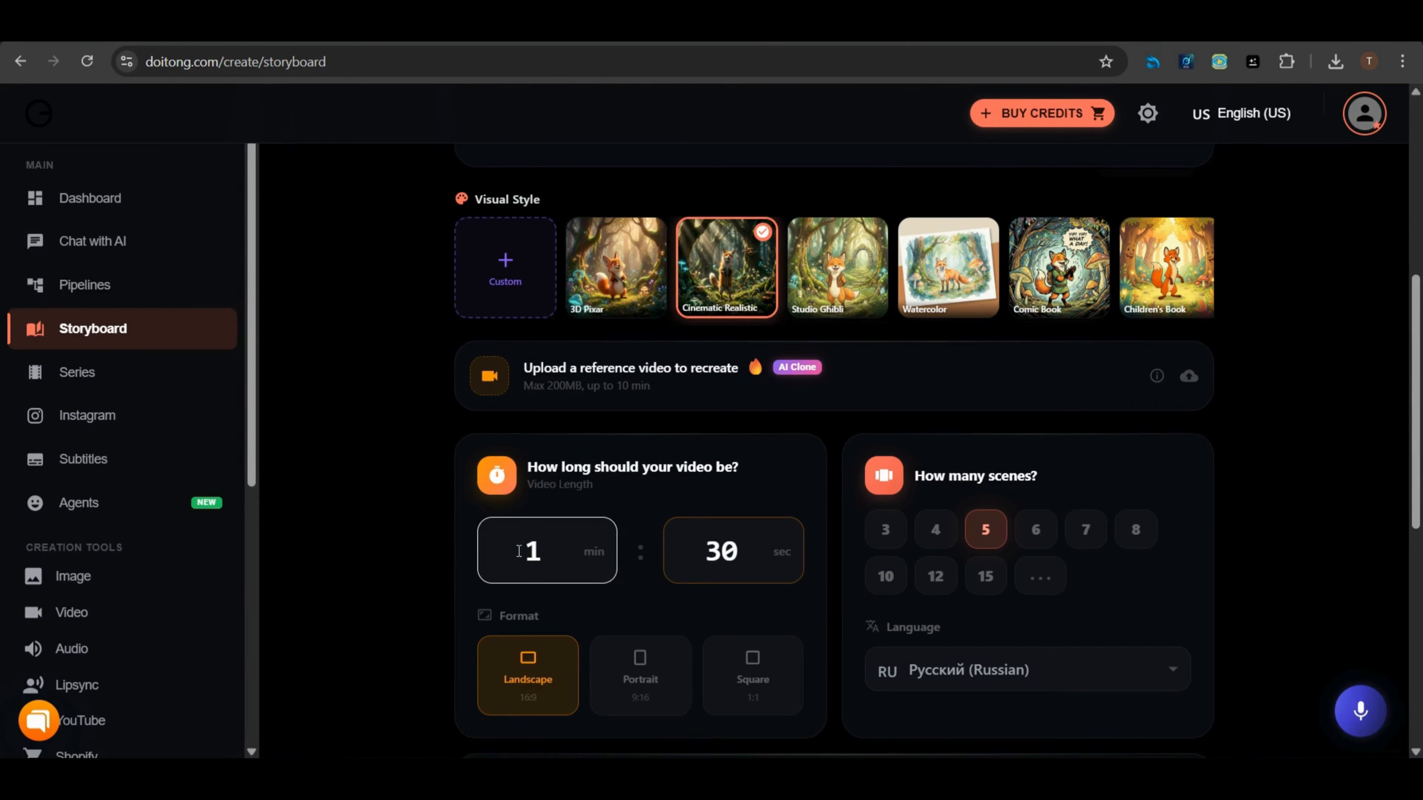
pyautogui.write('0')
# Change the storyboard language to English (US)
pyautogui.scroll(-2, 989, 488)
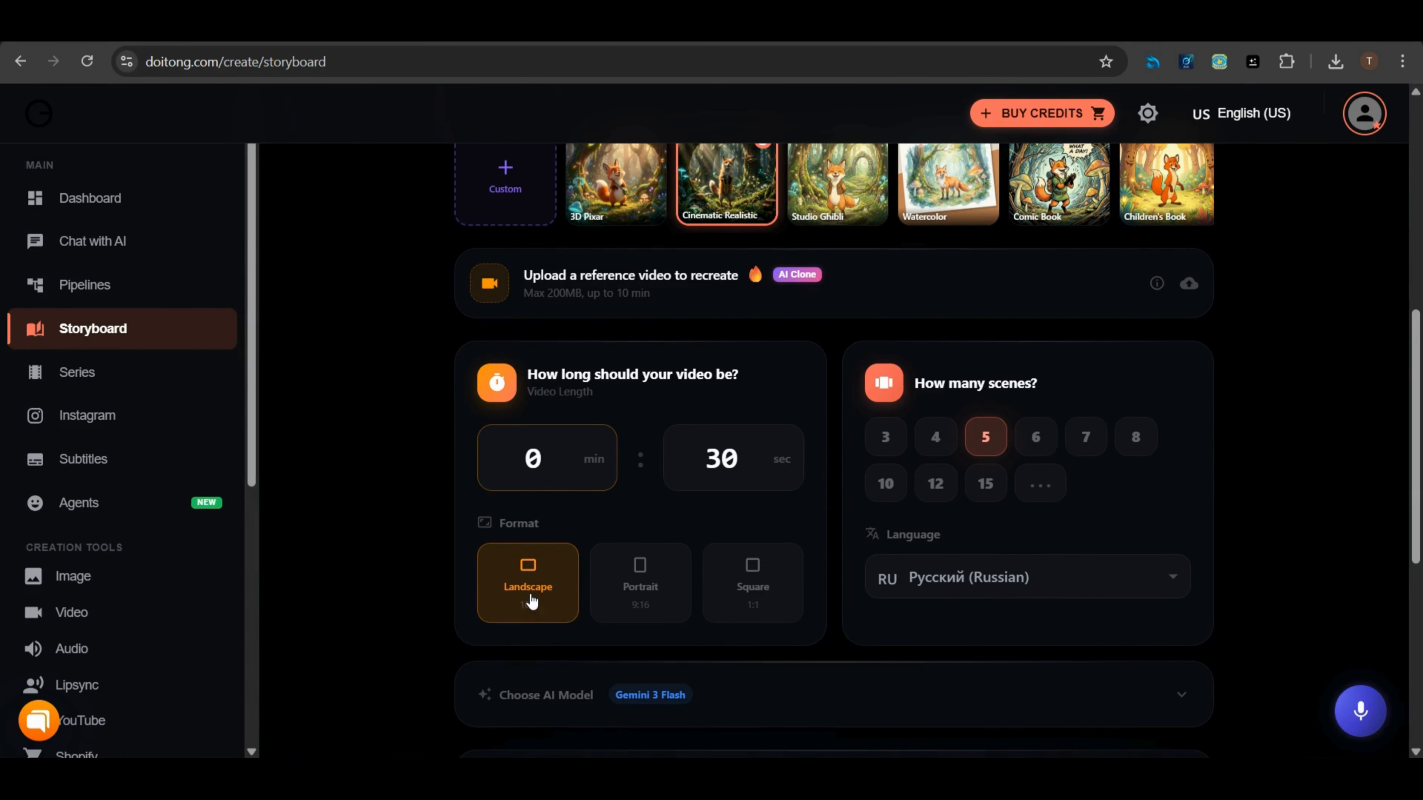
pyautogui.click(920, 585)
pyautogui.scroll(3, 978, 451)
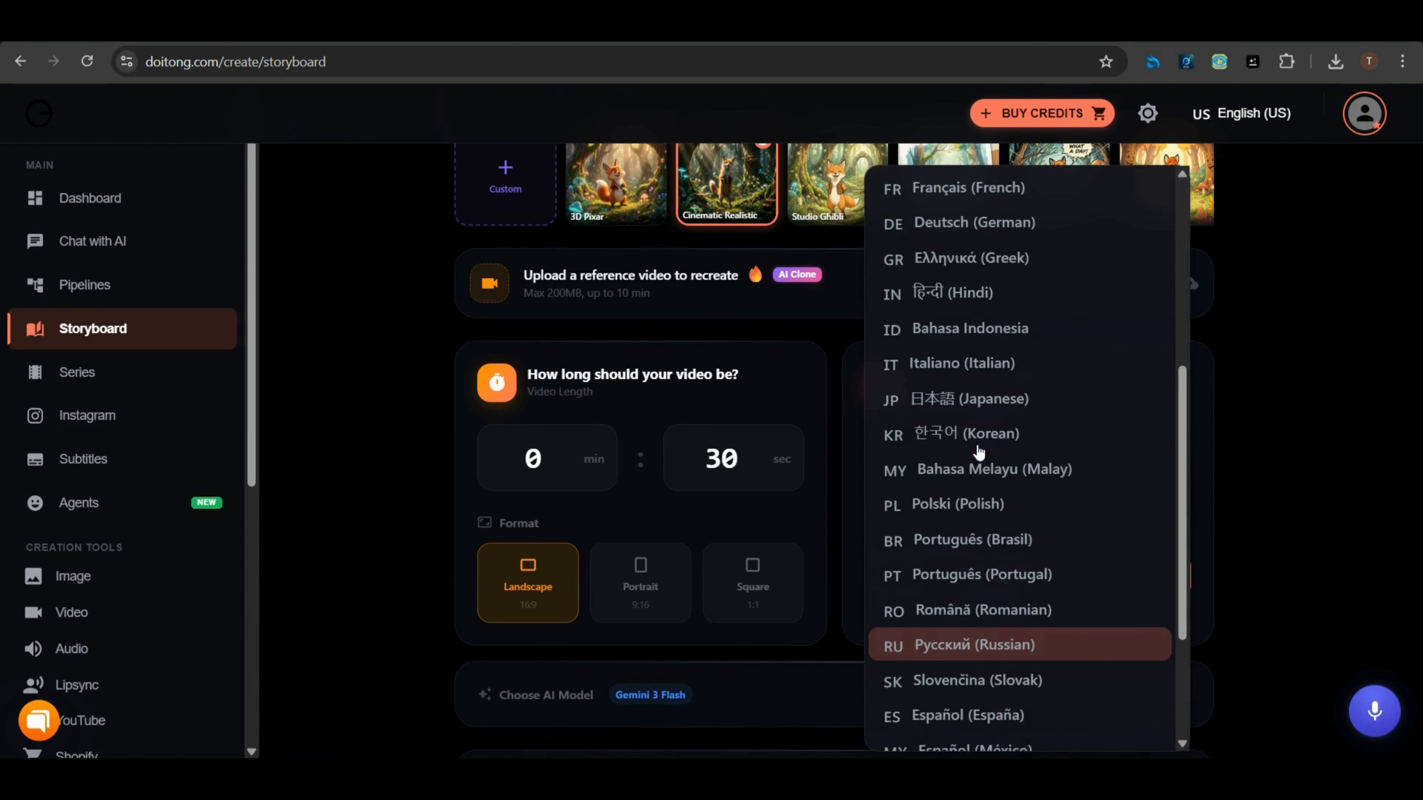
pyautogui.scroll(5, 978, 452)
pyautogui.click(801, 514)
# Create the scenario from the video idea
pyautogui.scroll(-2, 803, 515)
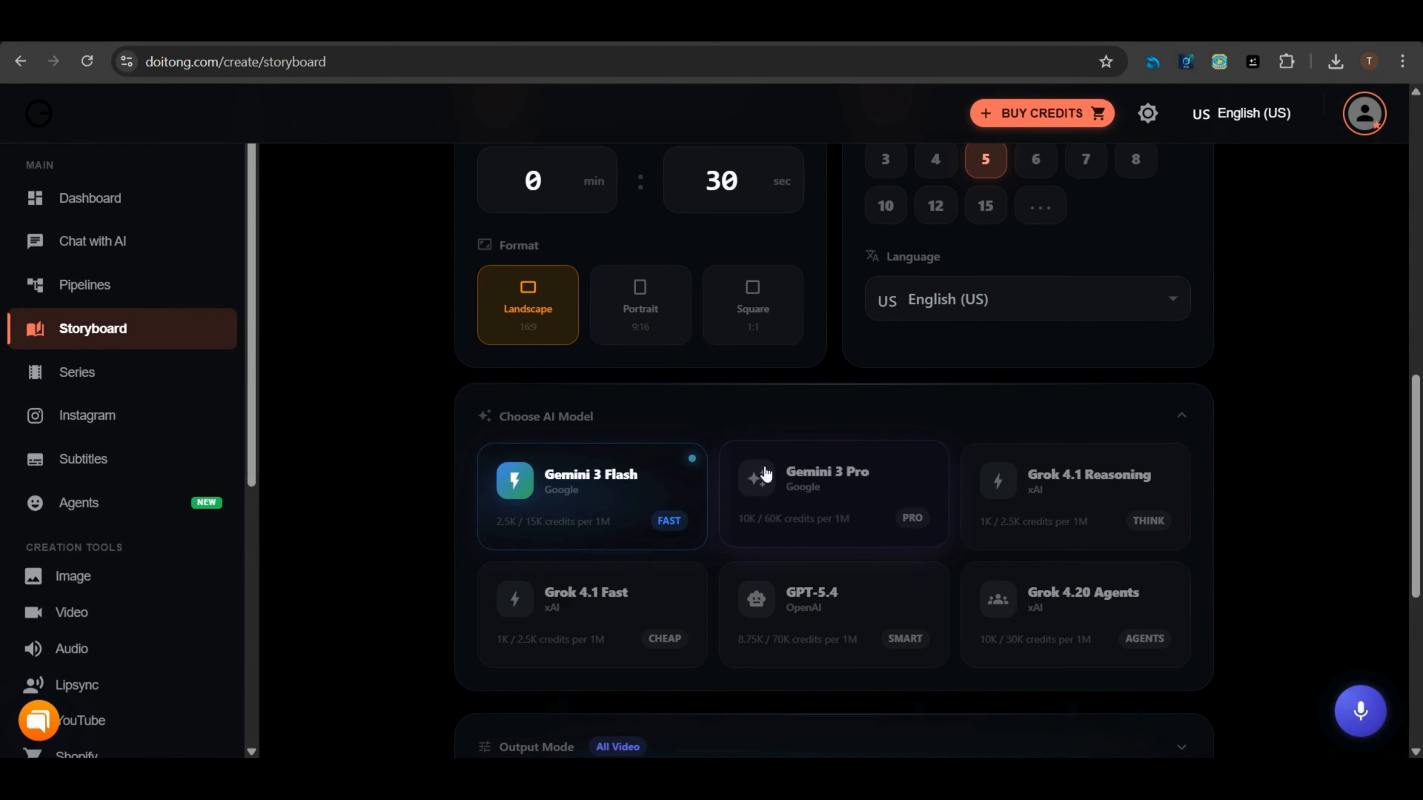
pyautogui.scroll(-5, 845, 498)
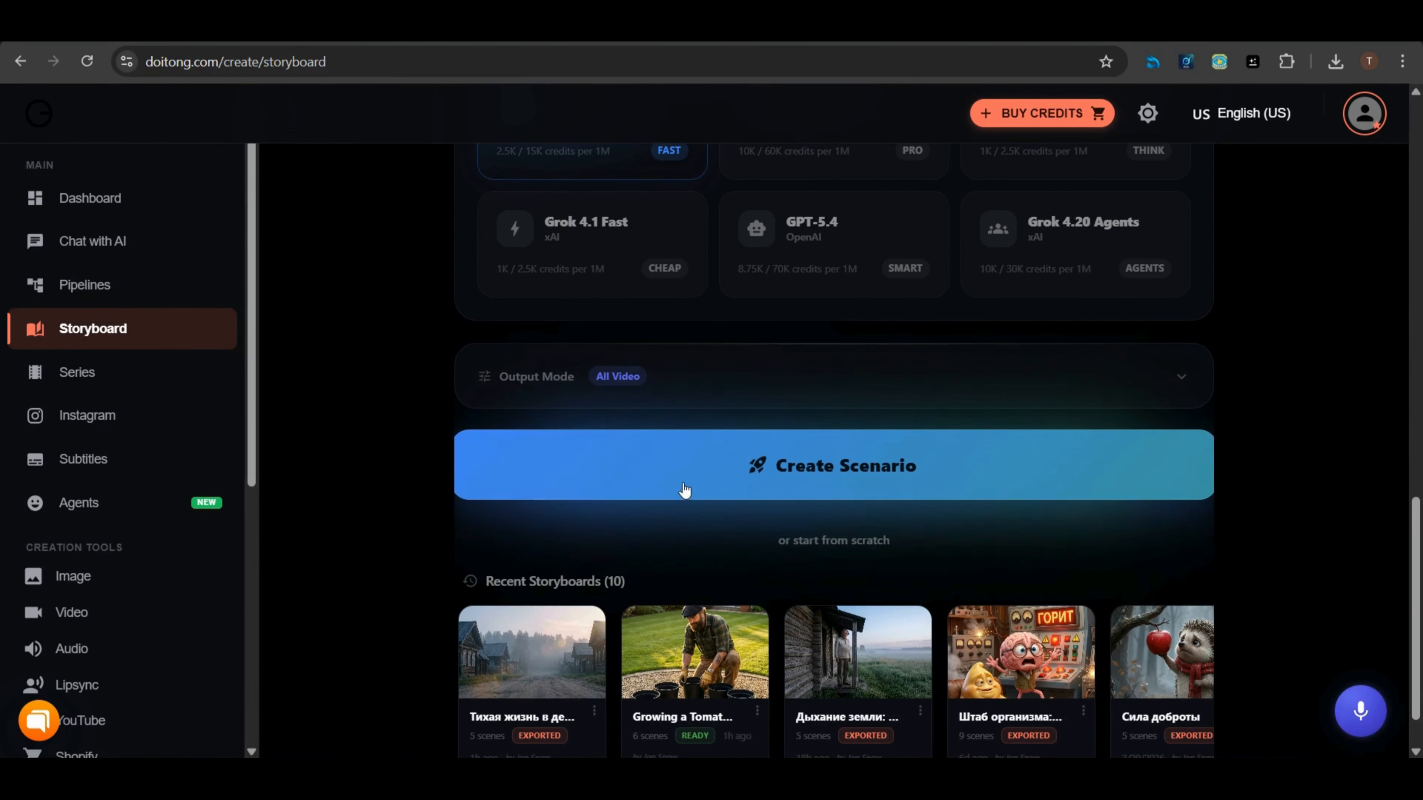
pyautogui.click(836, 481)
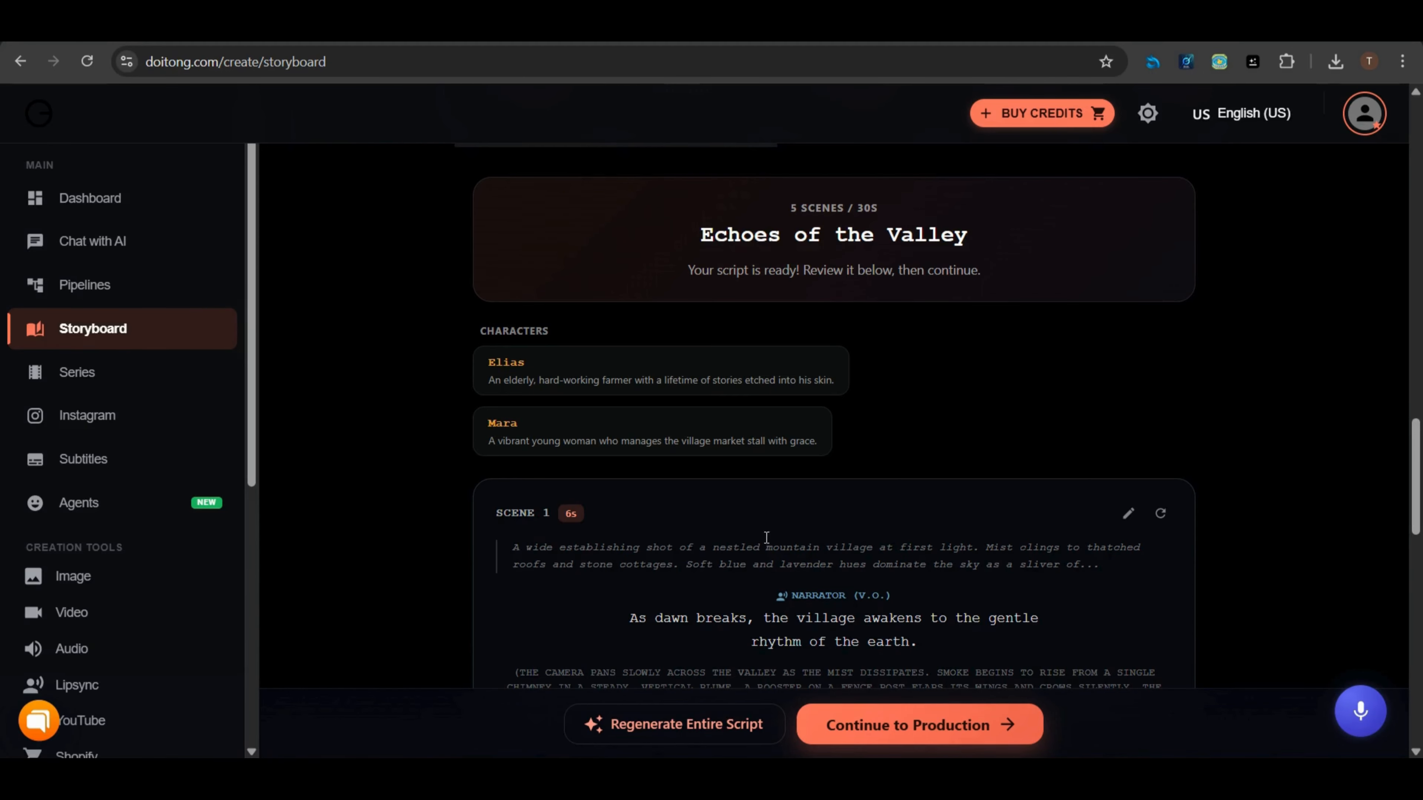
# Review the five generated script scenes and continue to production
pyautogui.scroll(-2, 713, 415)
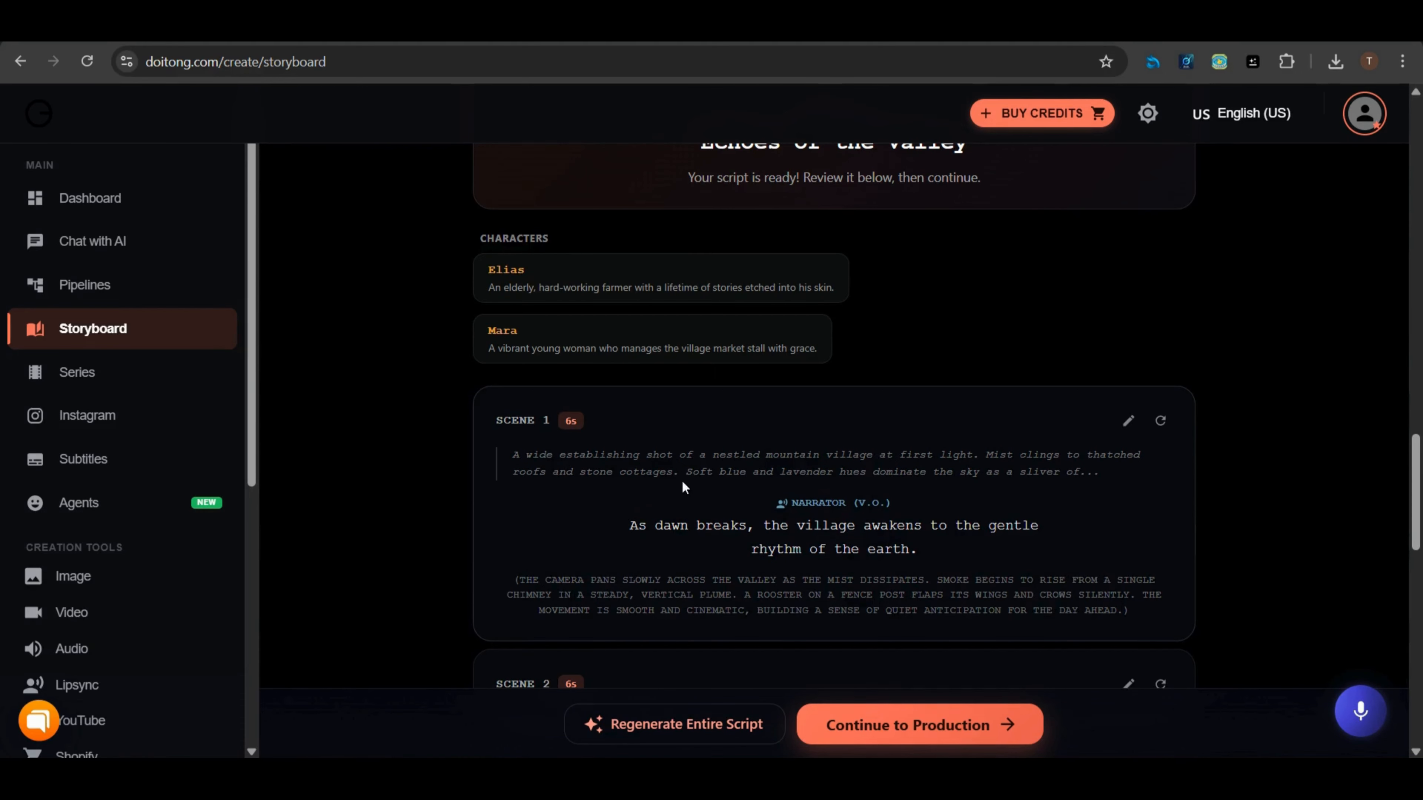
pyautogui.scroll(-6, 682, 487)
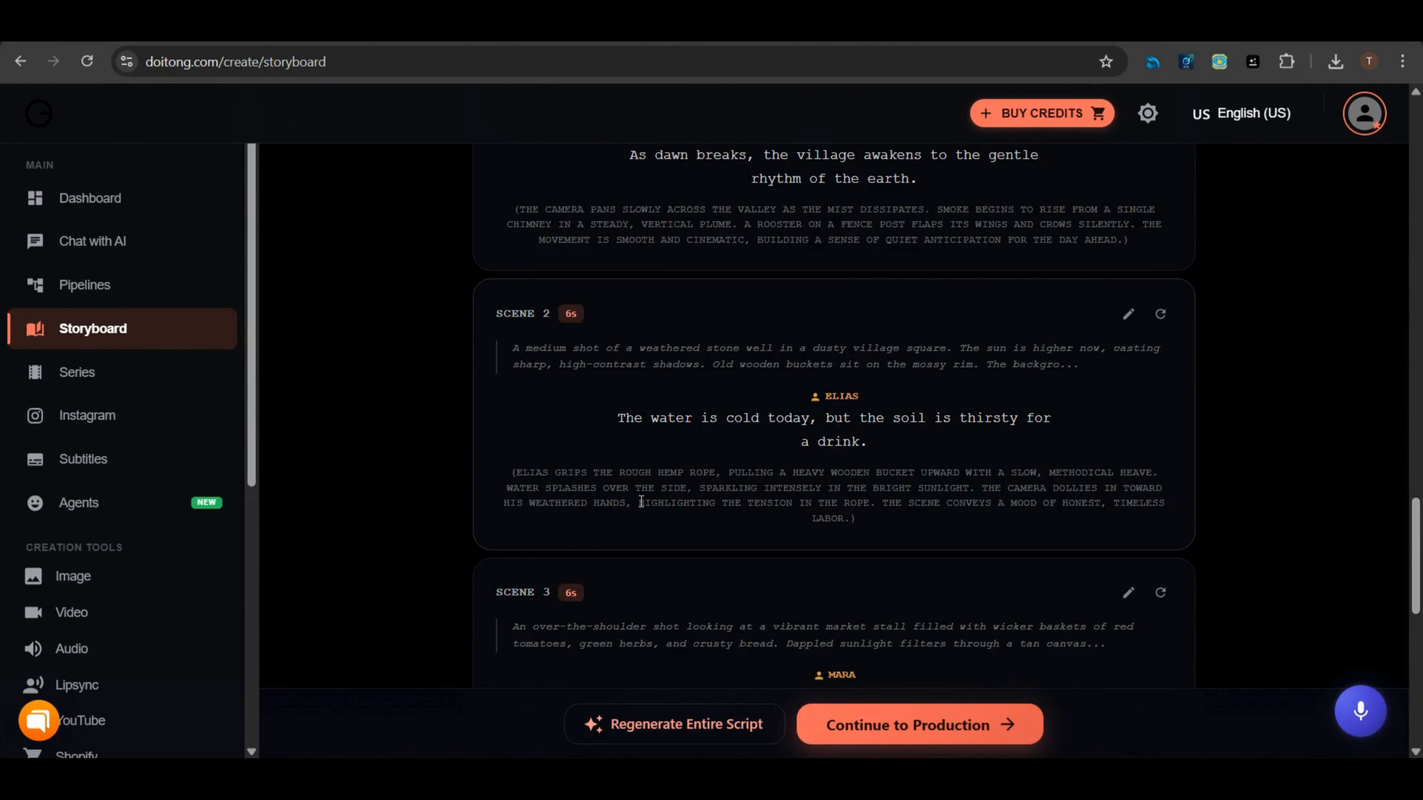
pyautogui.scroll(-8, 641, 502)
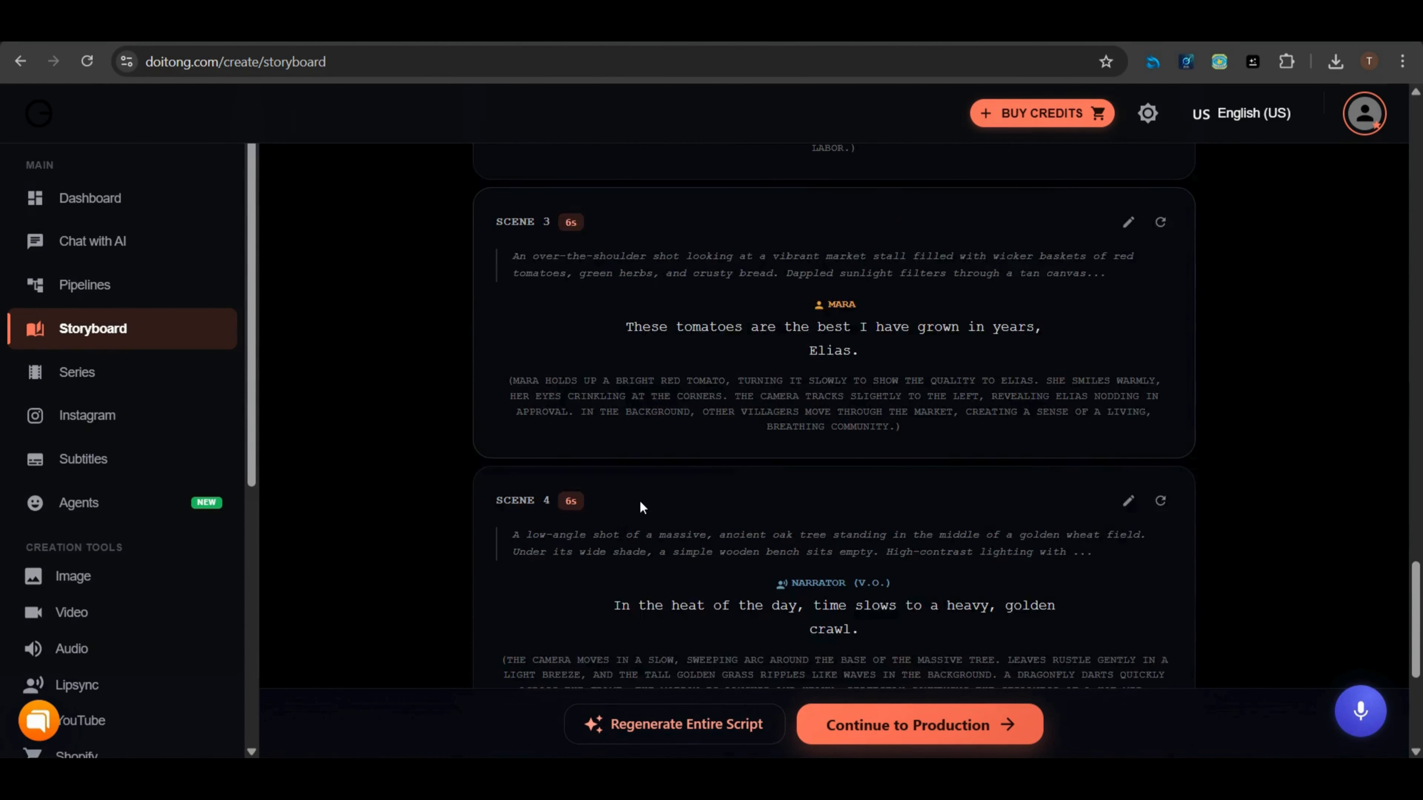
pyautogui.scroll(-5, 639, 501)
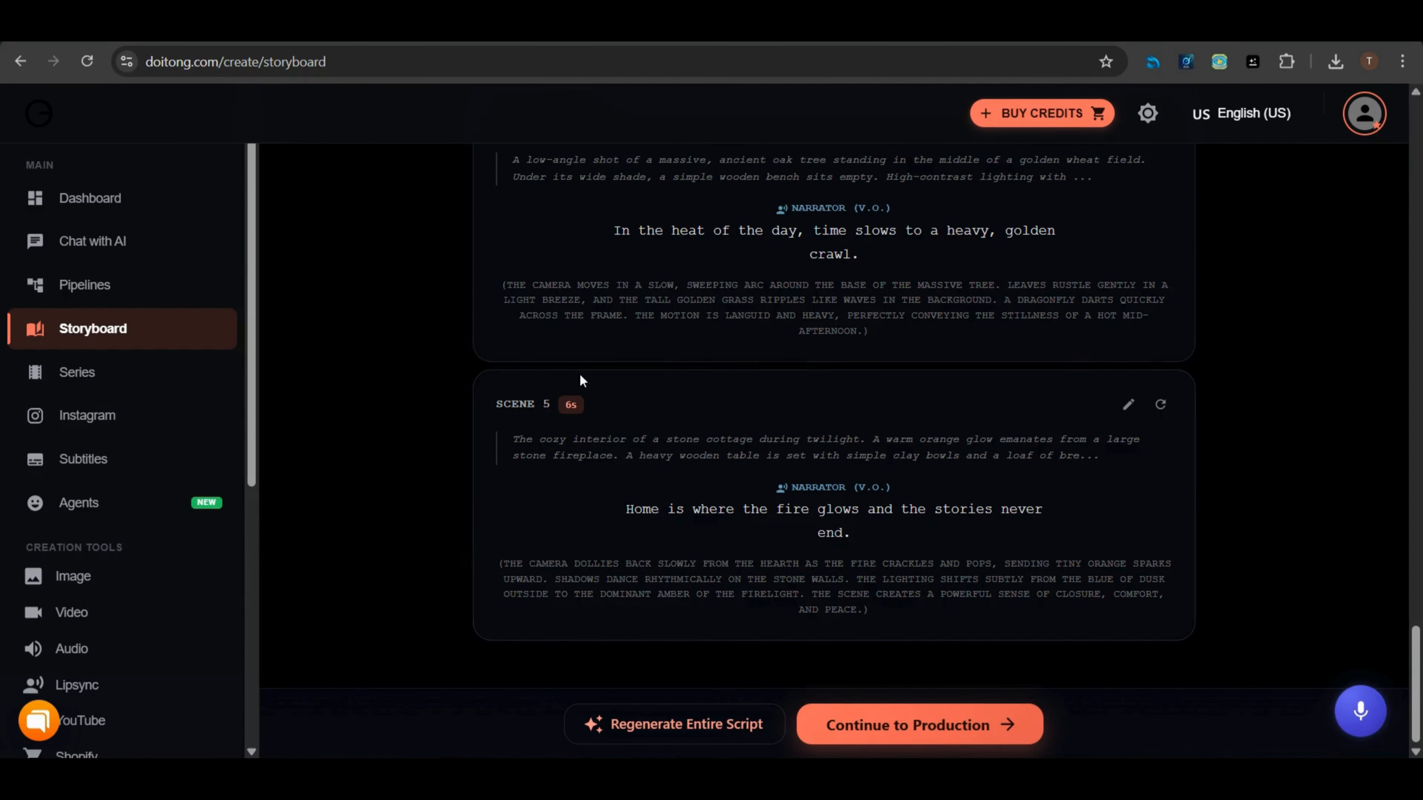
pyautogui.scroll(8, 636, 579)
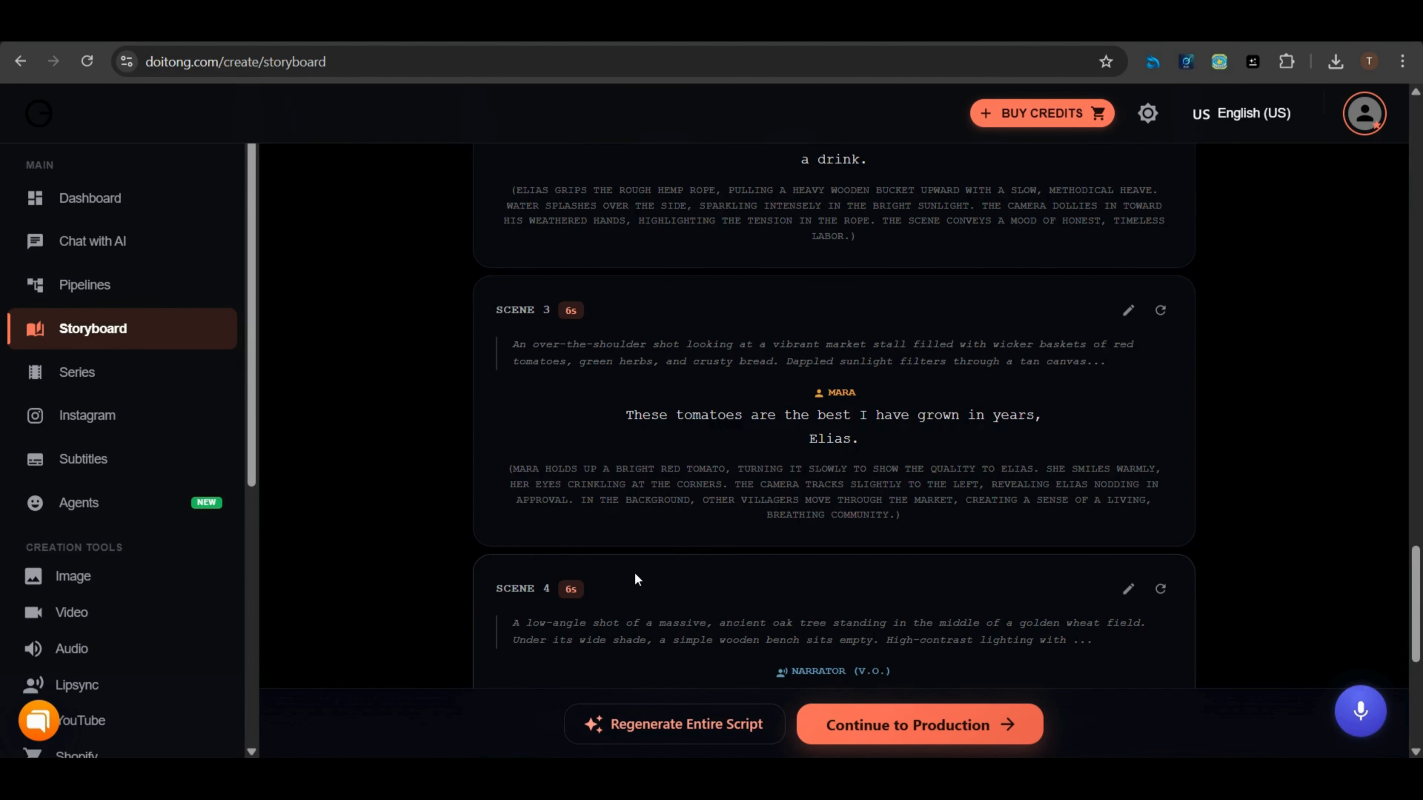
pyautogui.scroll(-6, 658, 543)
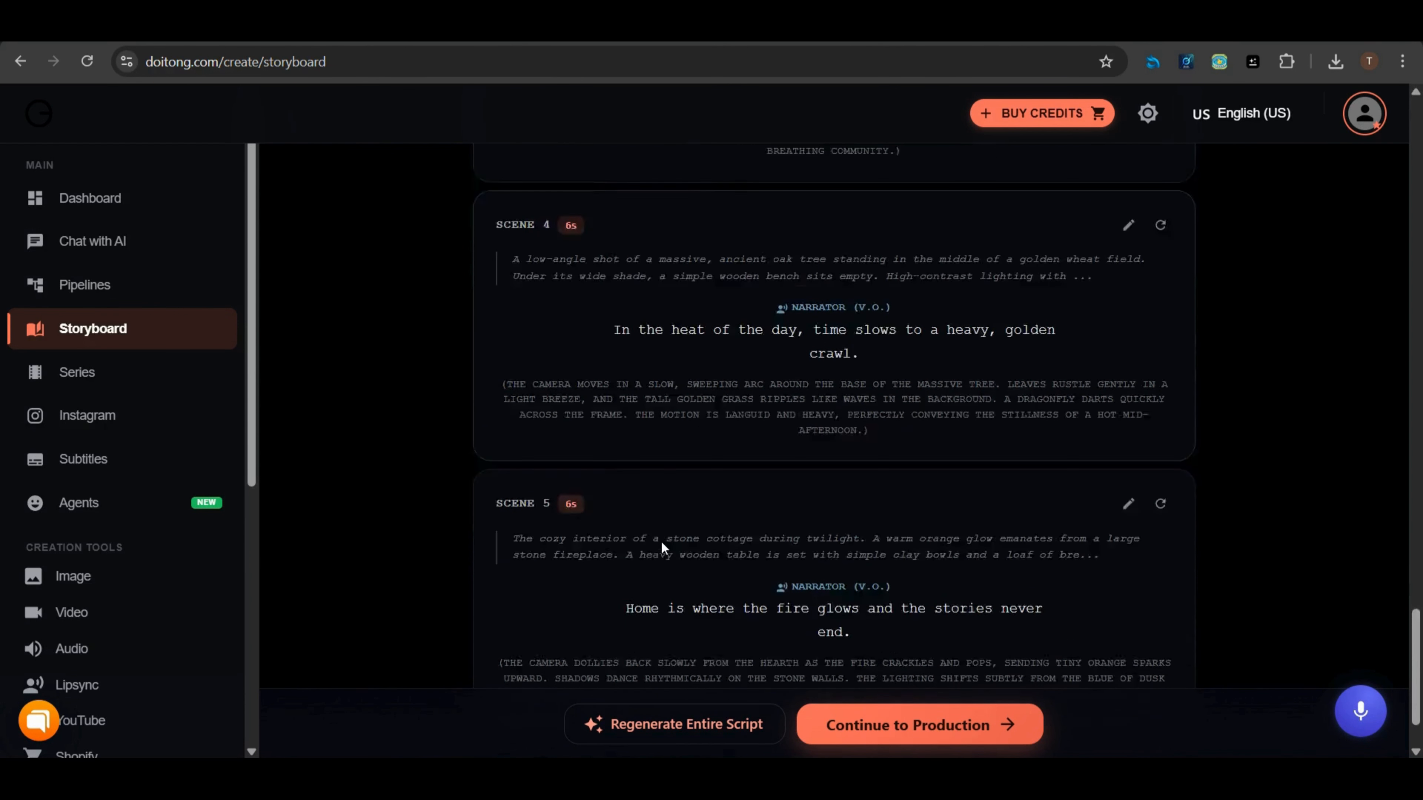
pyautogui.scroll(-2, 661, 543)
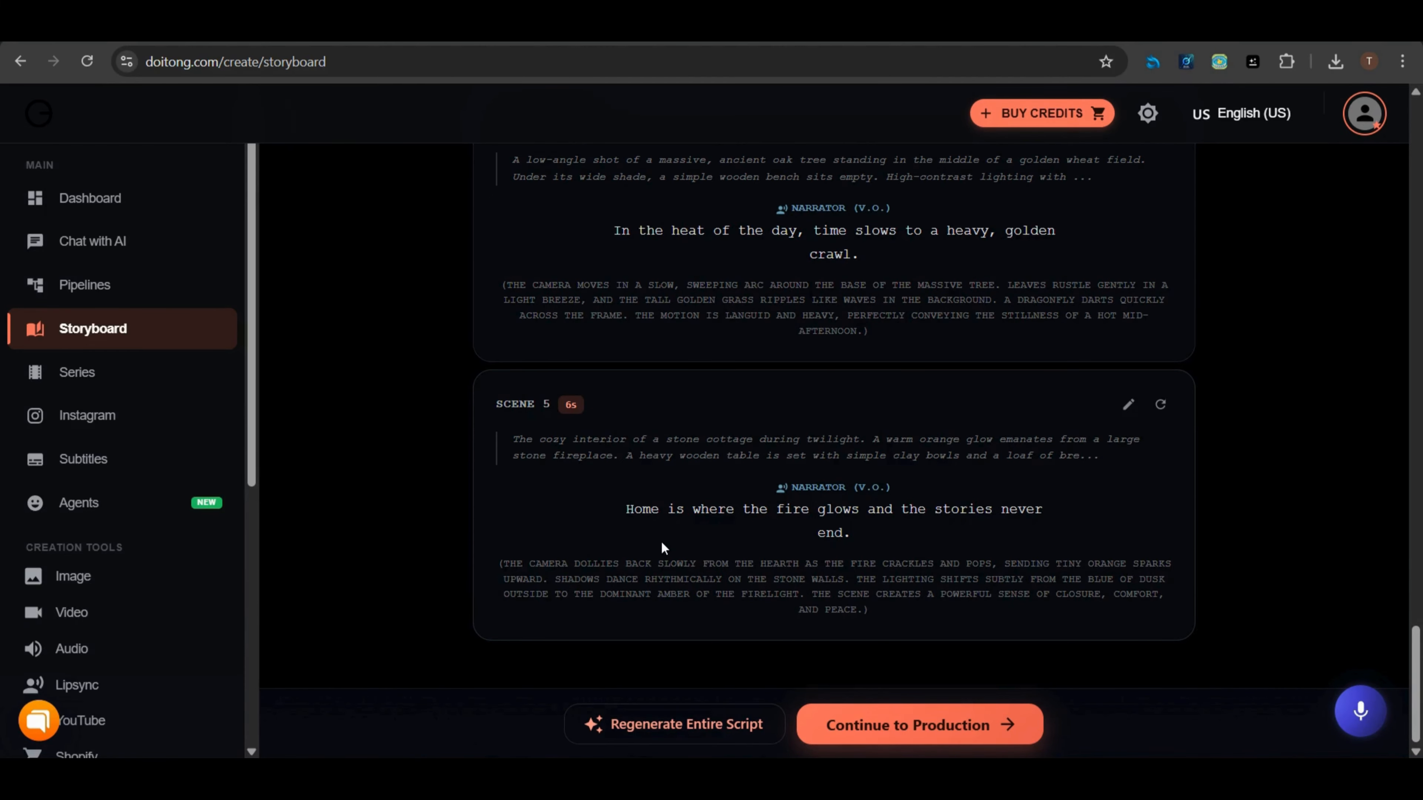
pyautogui.click(890, 731)
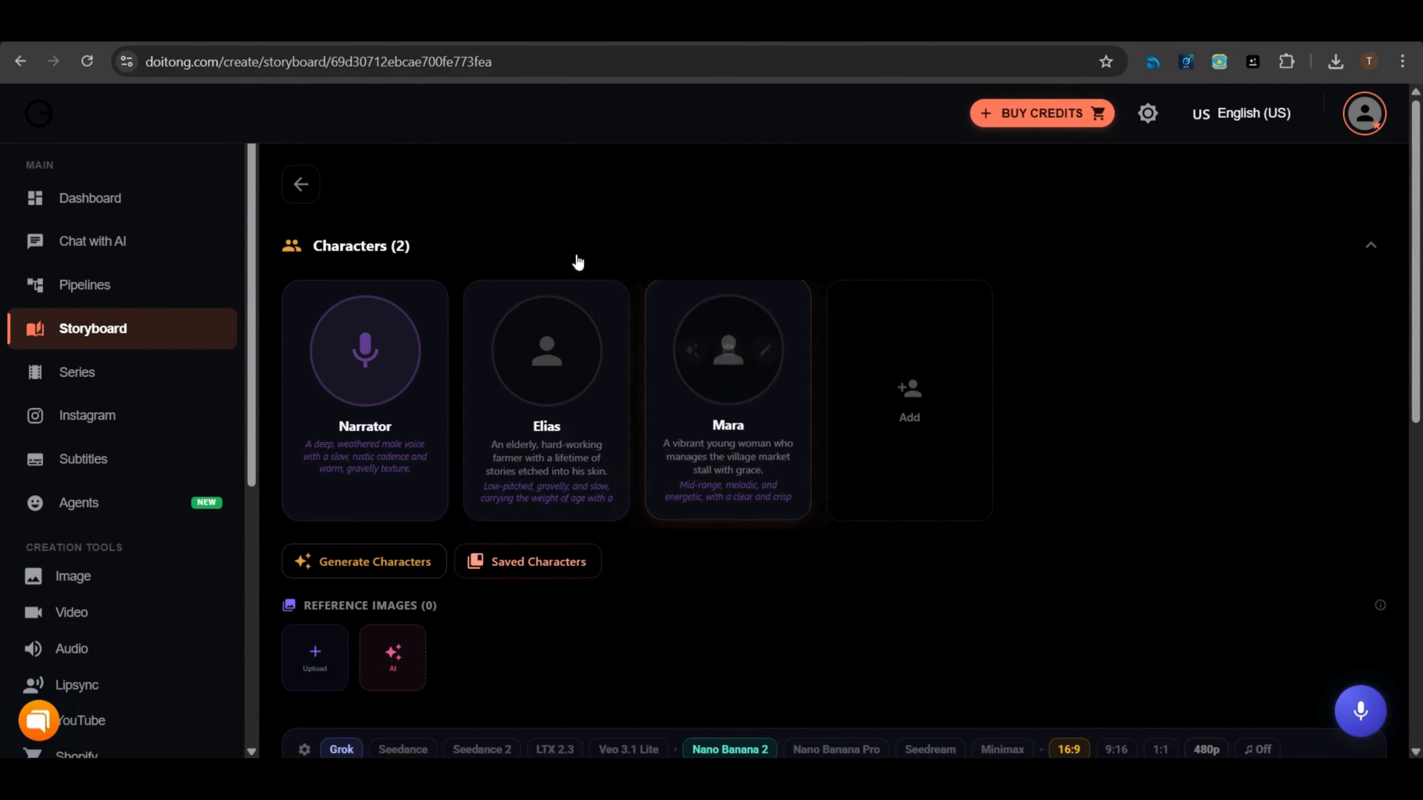
# Generate character portraits for Elias and Mara
pyautogui.moveTo(540, 368)
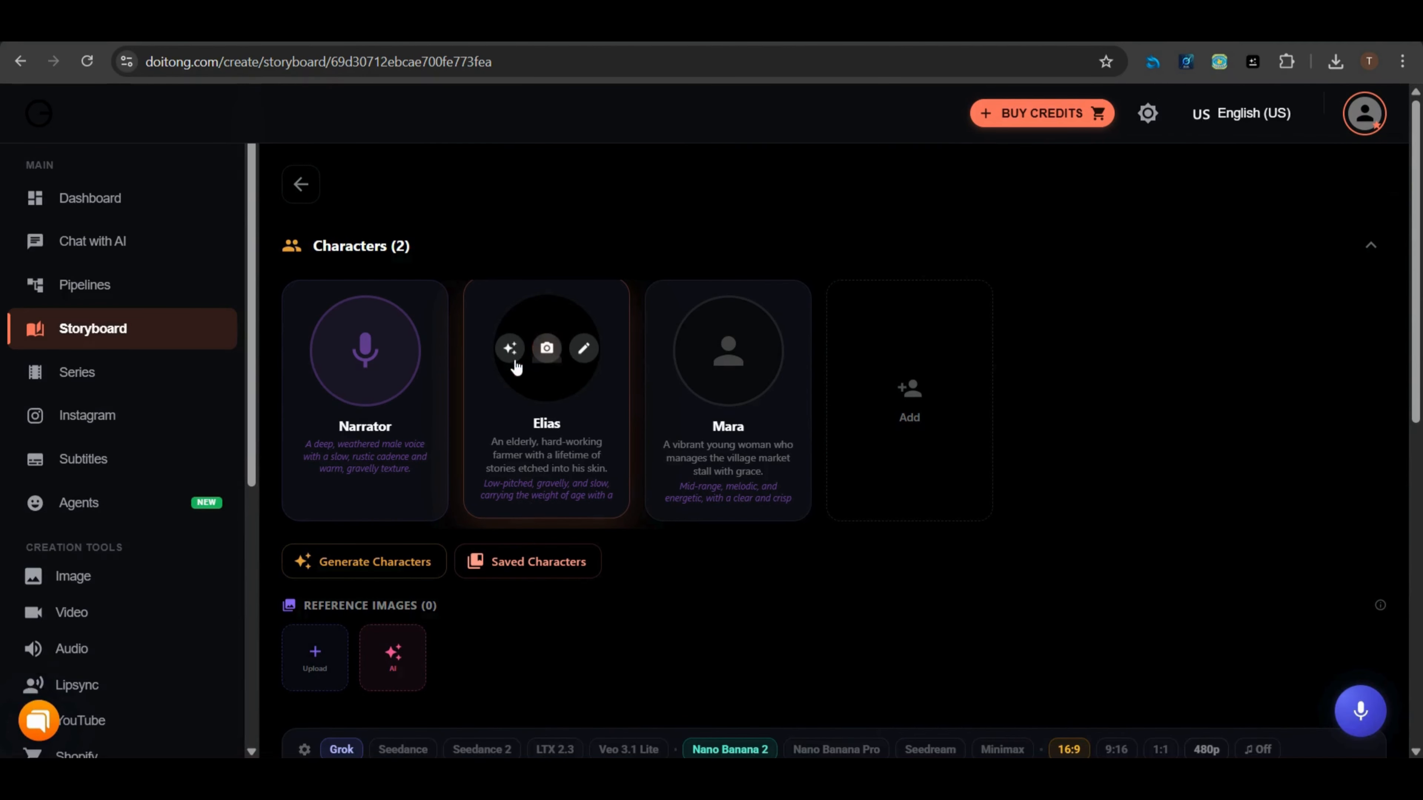
pyautogui.click(509, 349)
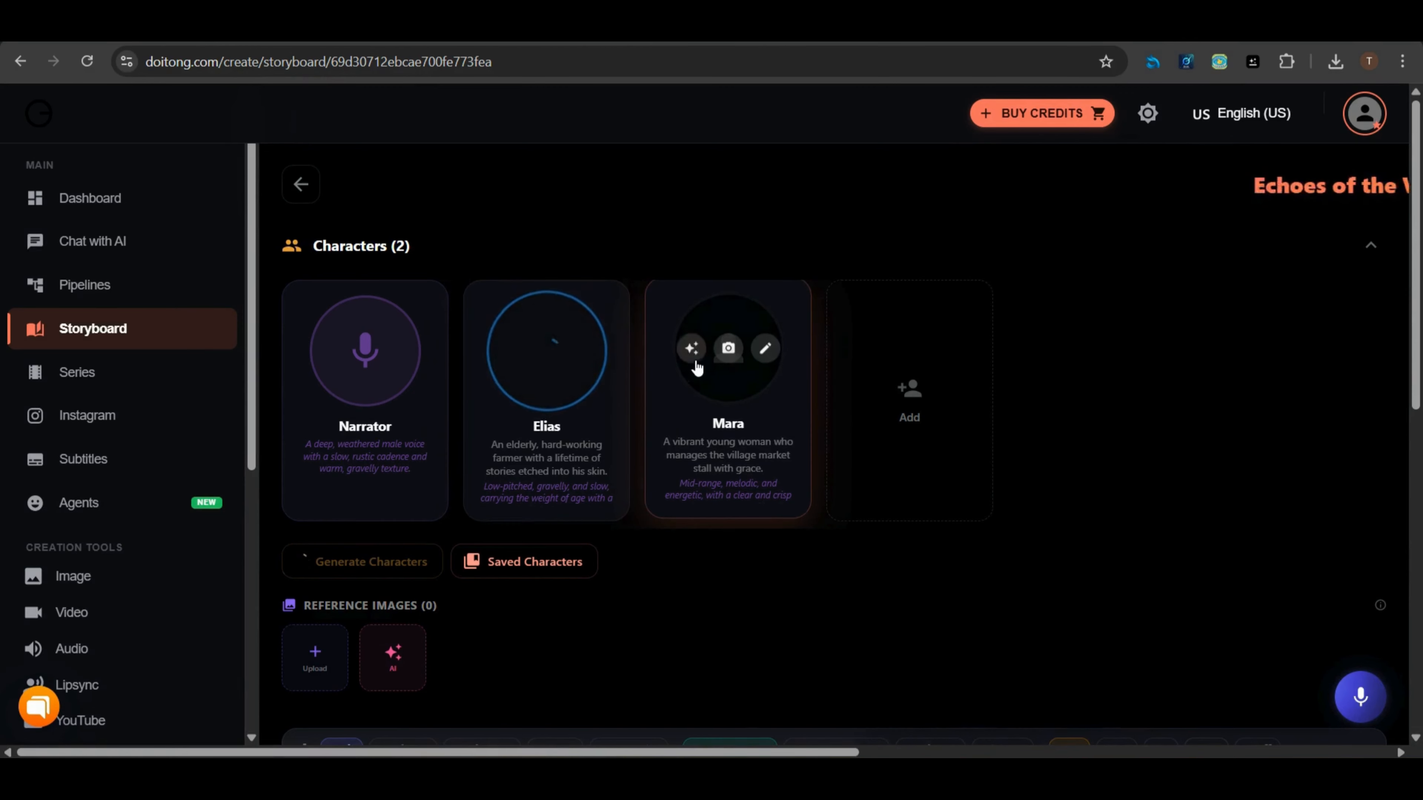
pyautogui.click(691, 350)
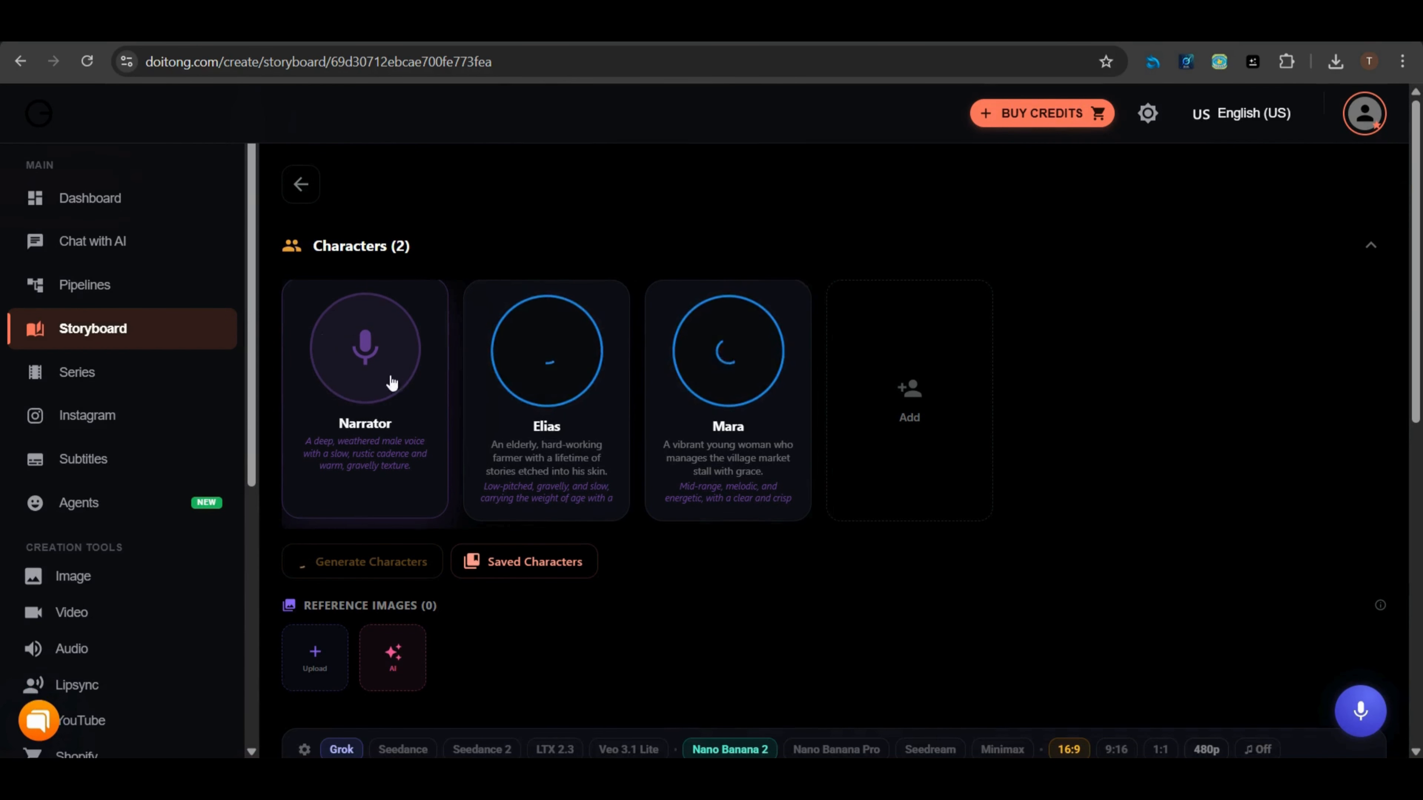
# Set the narrator's voice to the ElevenLabs voice Mark - Natural Conversations
pyautogui.click(342, 367)
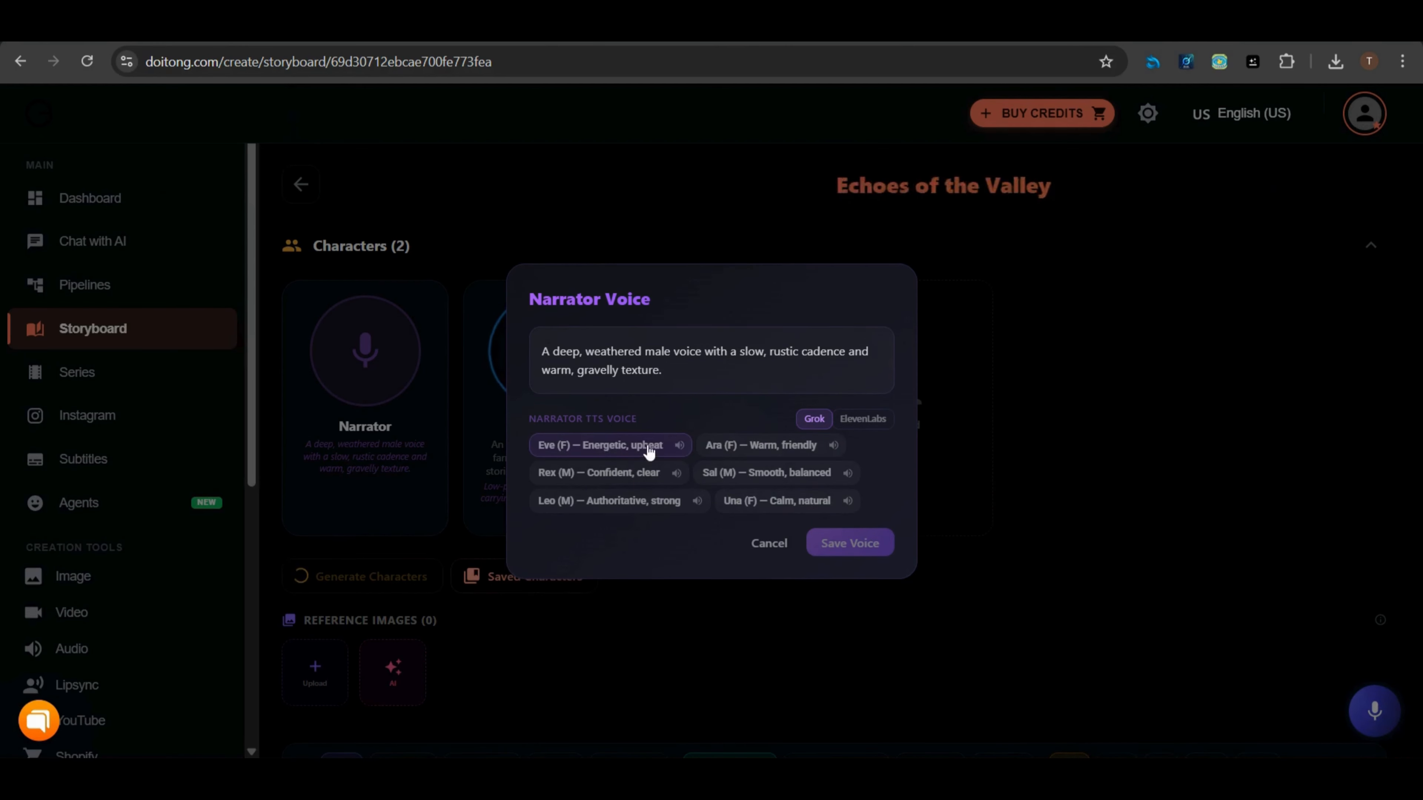
pyautogui.click(851, 421)
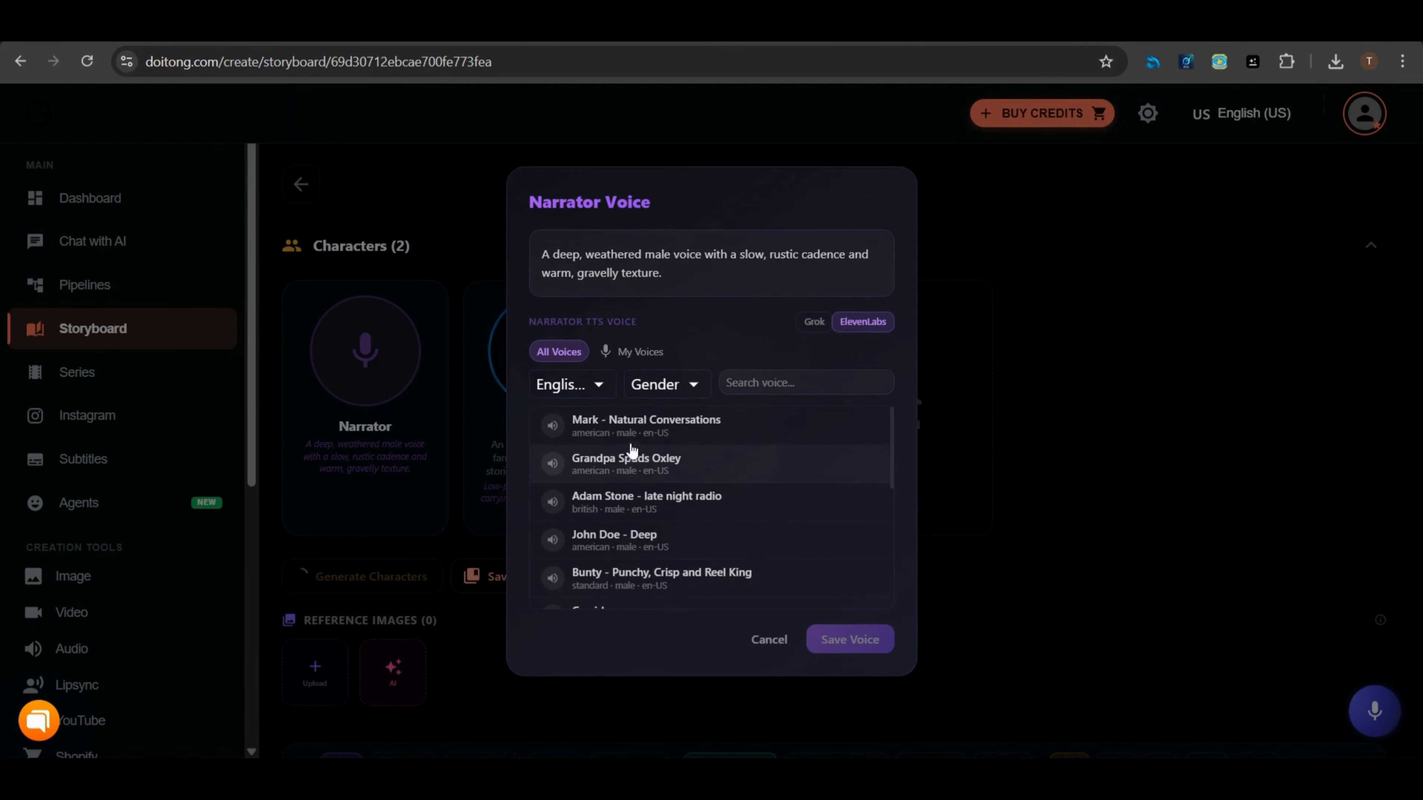
pyautogui.click(748, 432)
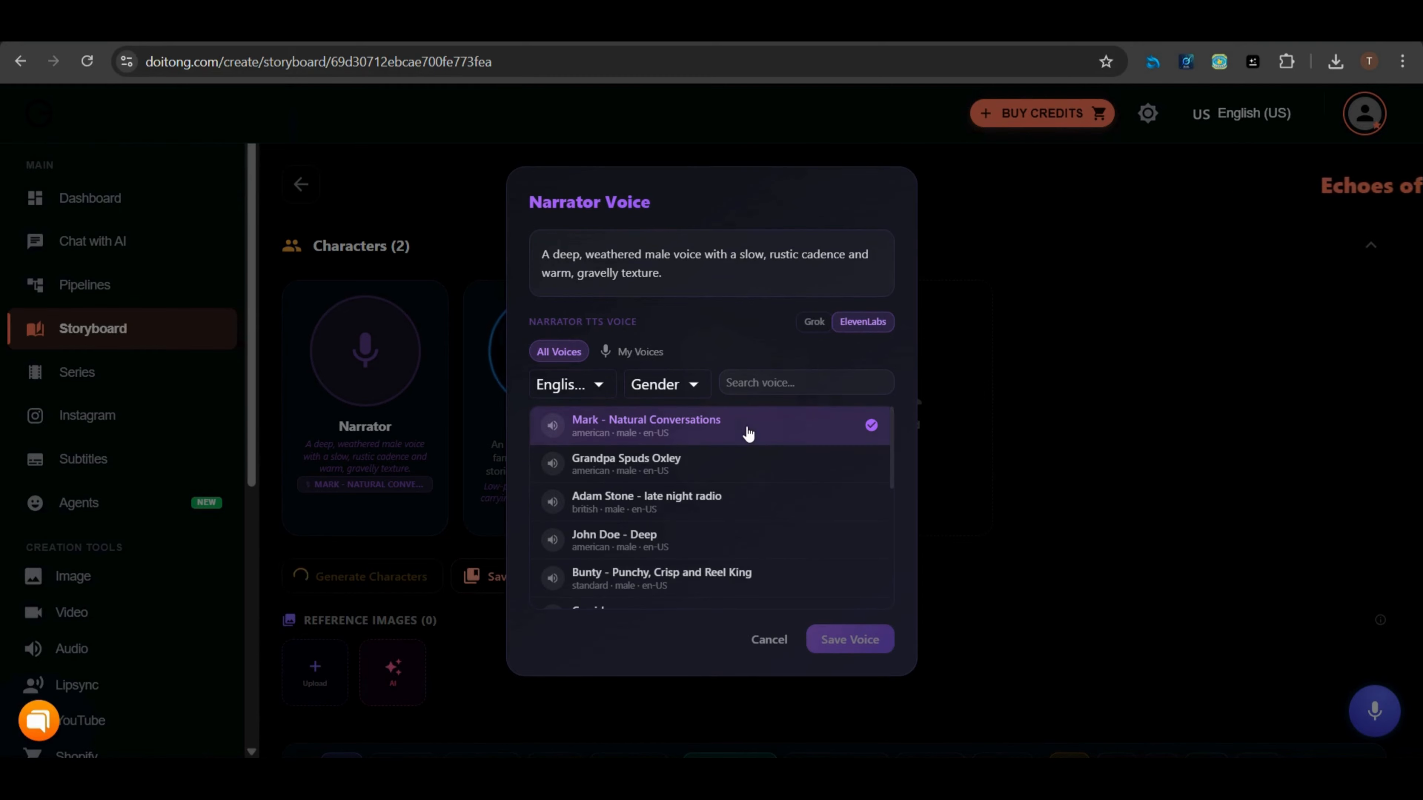
pyautogui.click(972, 478)
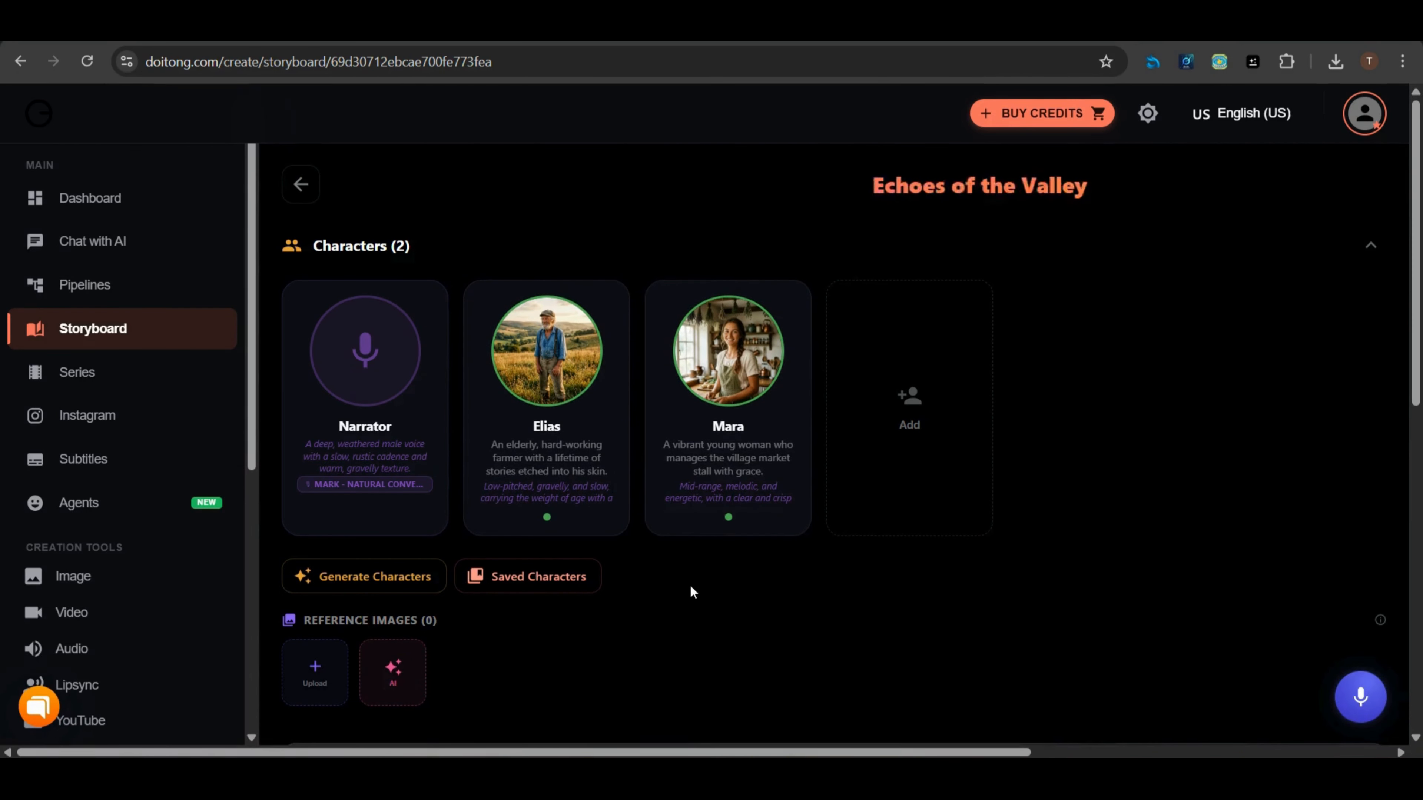
# Set the video provider to Google Veo 3.1 and the image model to Nano Banana Pro
pyautogui.scroll(-3, 692, 593)
pyautogui.scroll(-3, 681, 566)
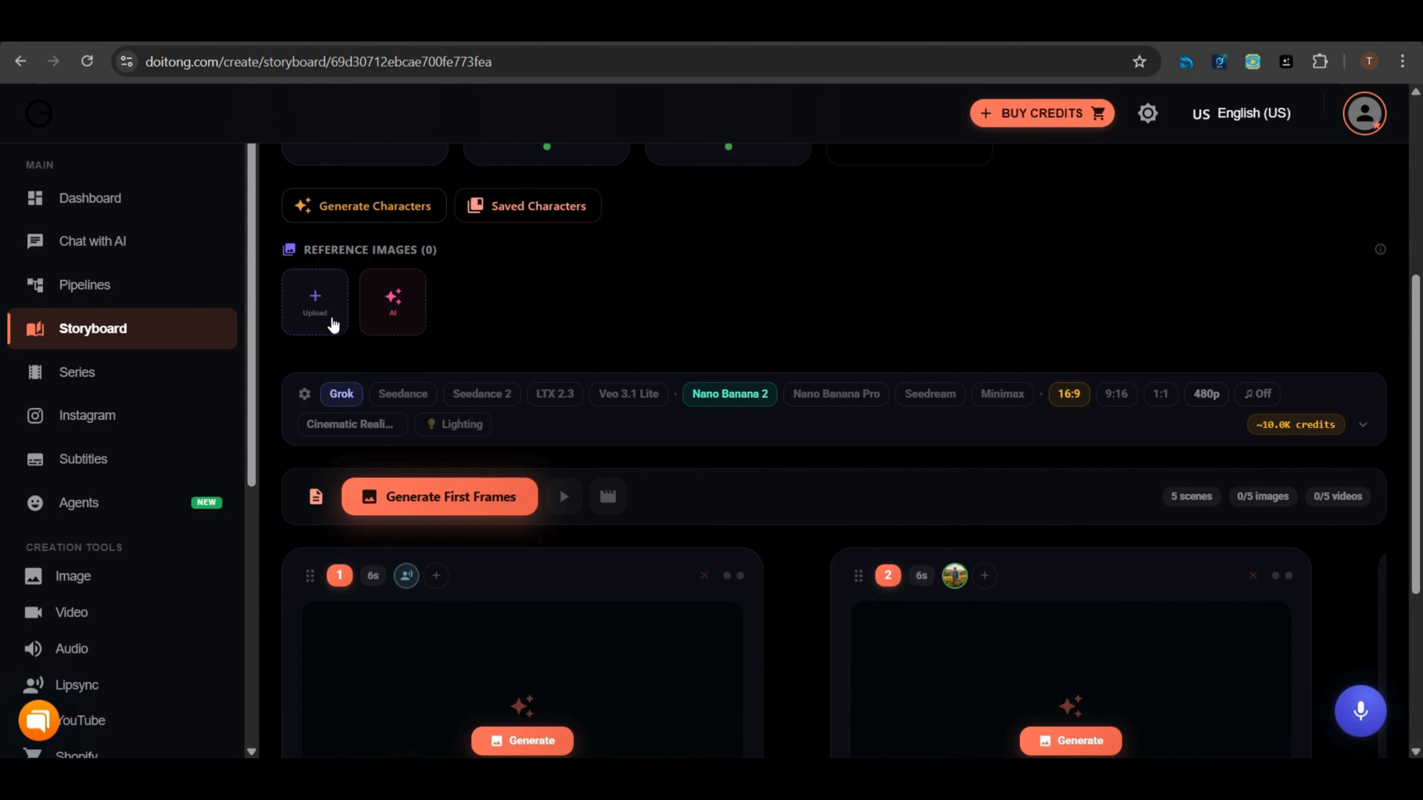
pyautogui.scroll(-2, 539, 293)
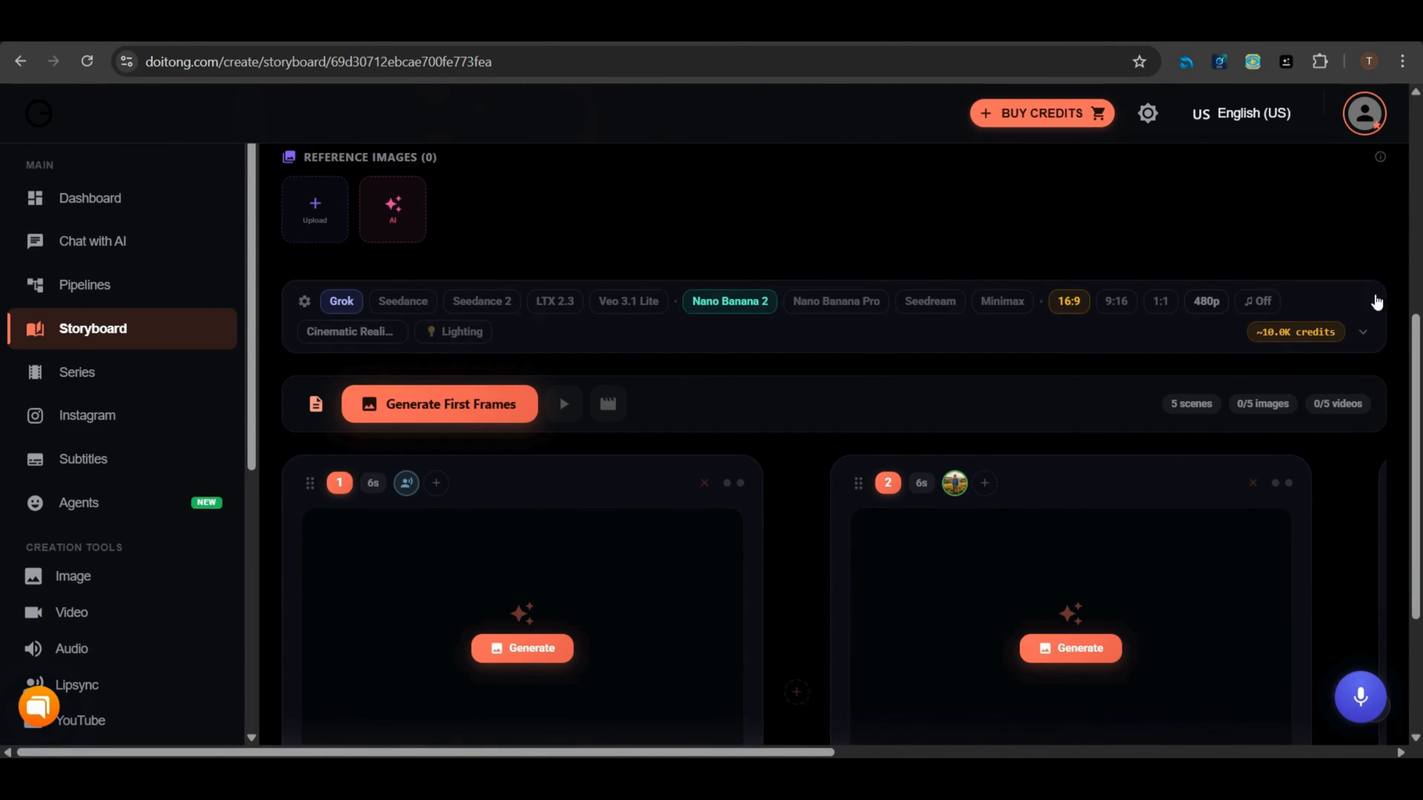
pyautogui.click(1364, 337)
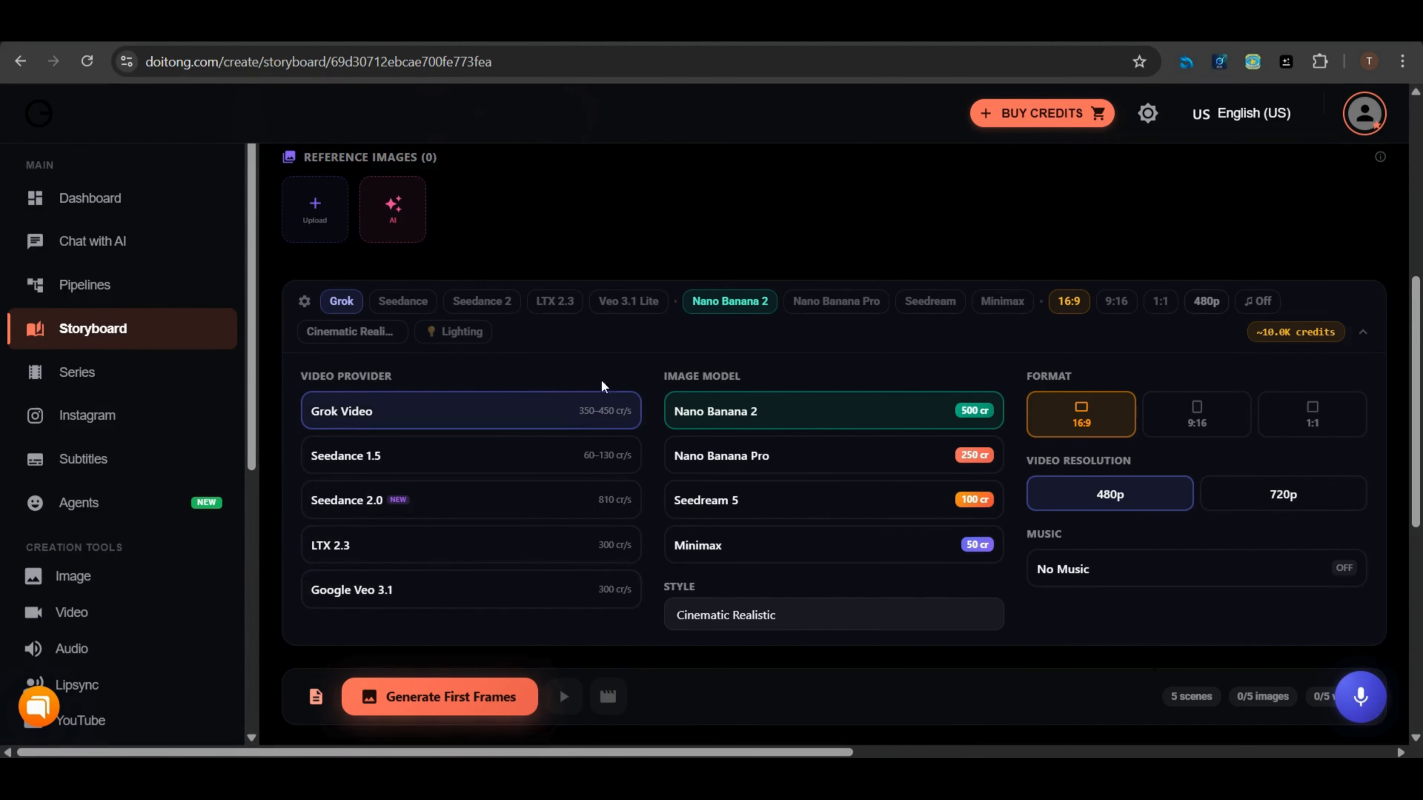
pyautogui.click(541, 602)
pyautogui.scroll(-2, 541, 602)
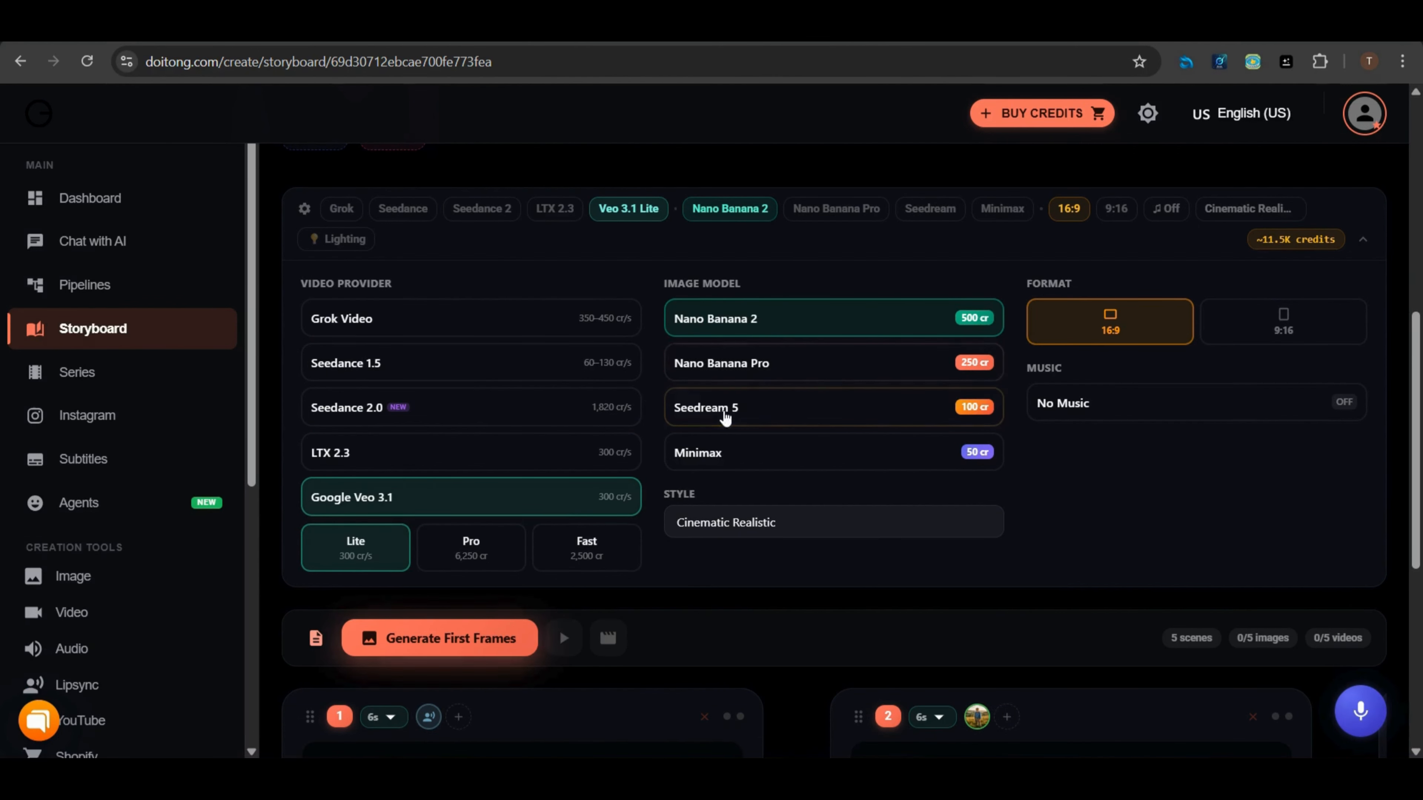
pyautogui.click(850, 380)
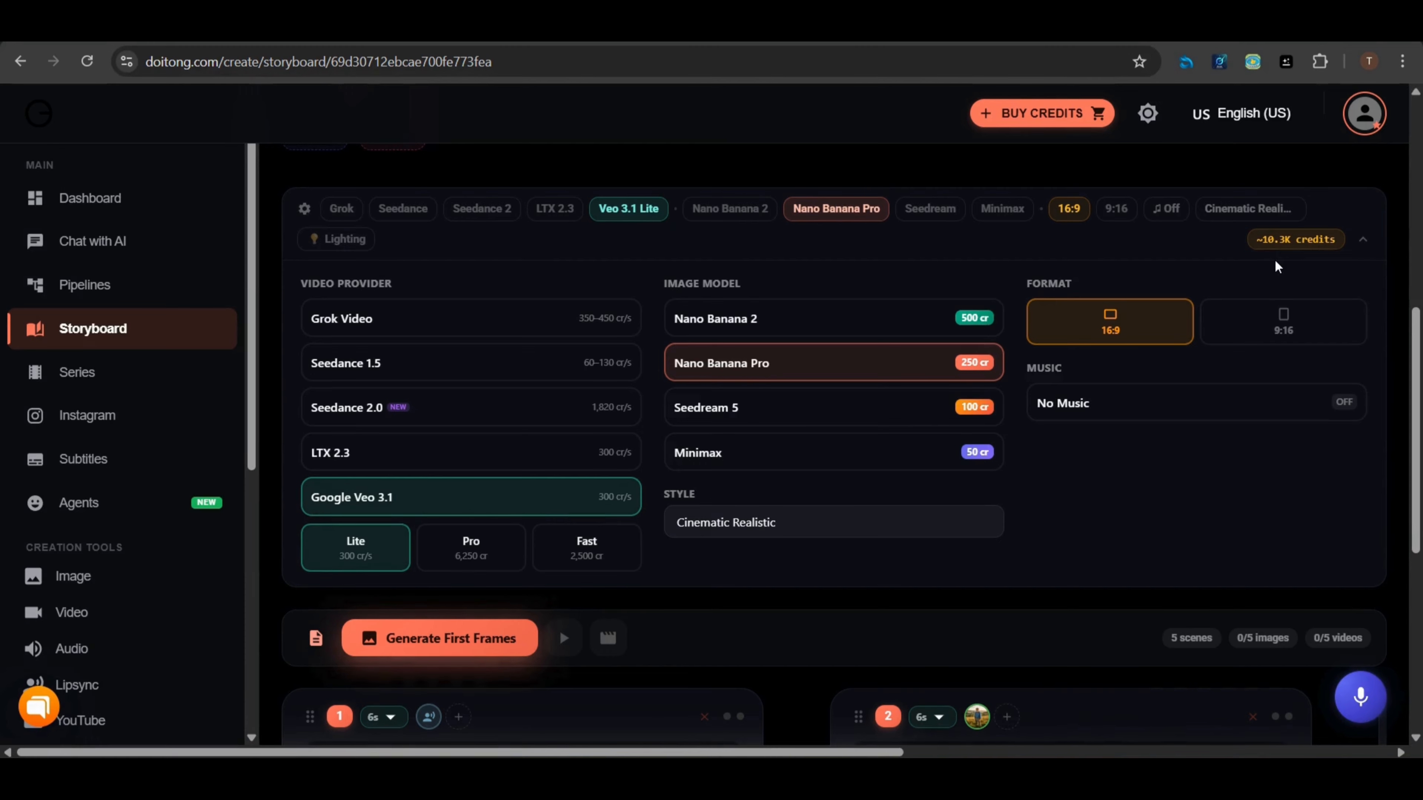
# Expand and read scene 1's image prompt and video prompt
pyautogui.scroll(-6, 1274, 266)
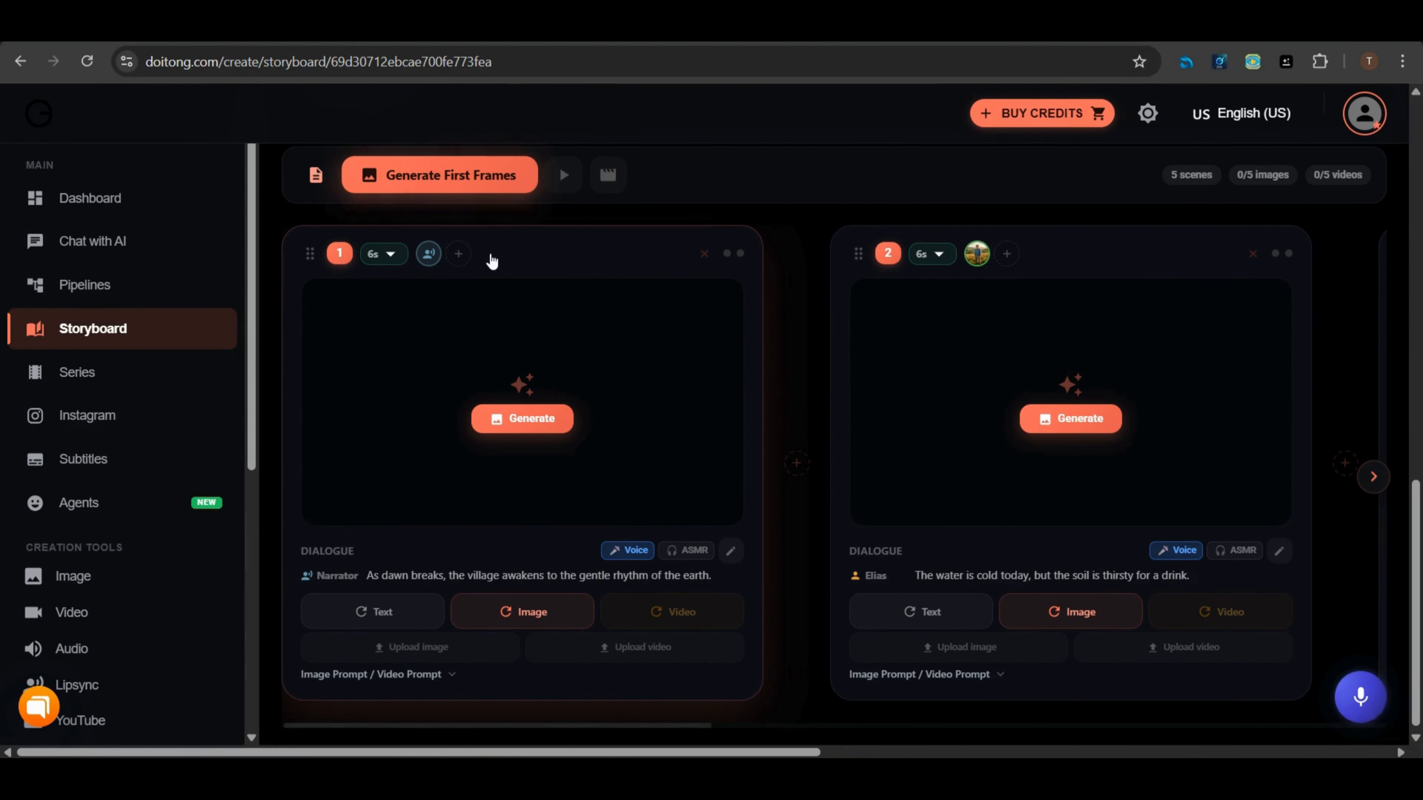
pyautogui.scroll(2, 515, 286)
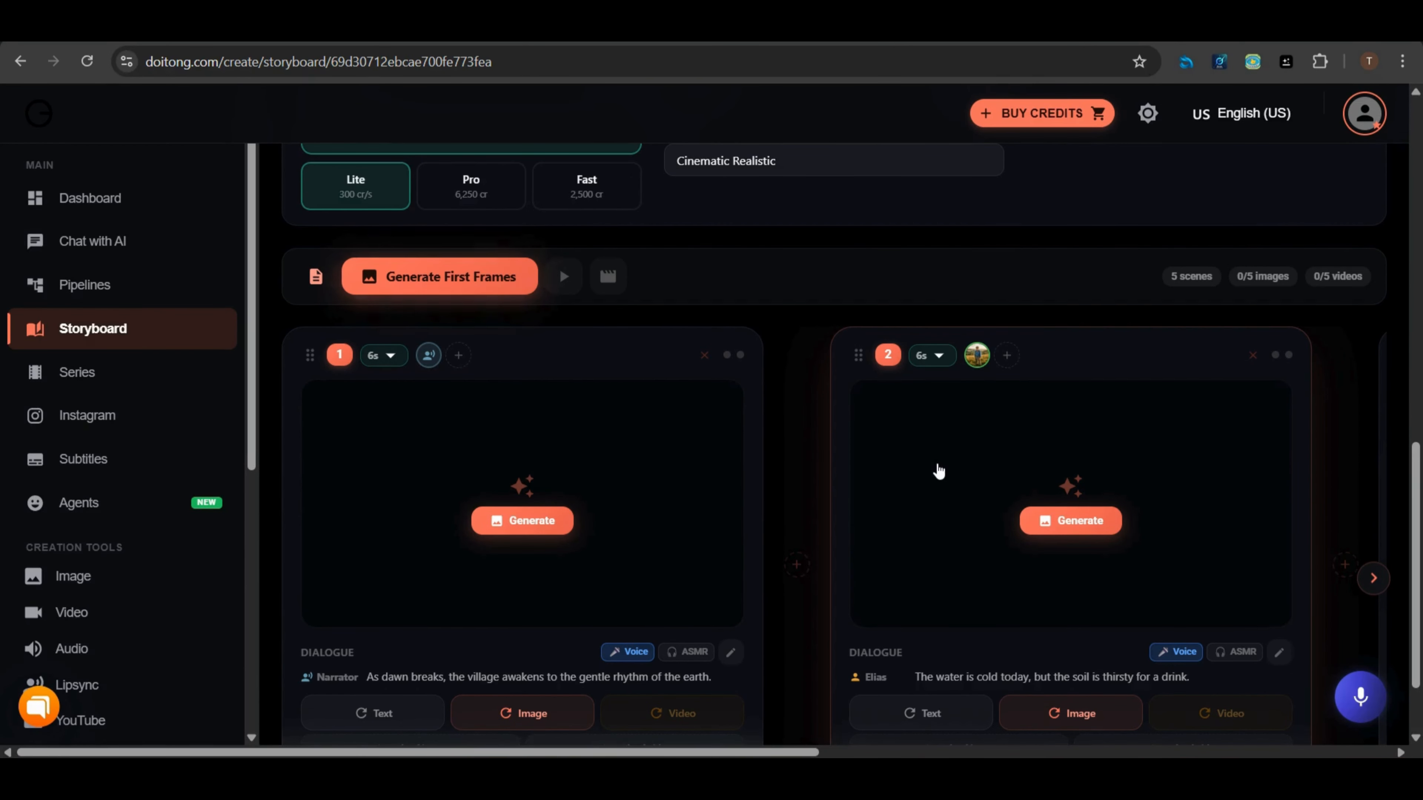
pyautogui.scroll(-2, 366, 249)
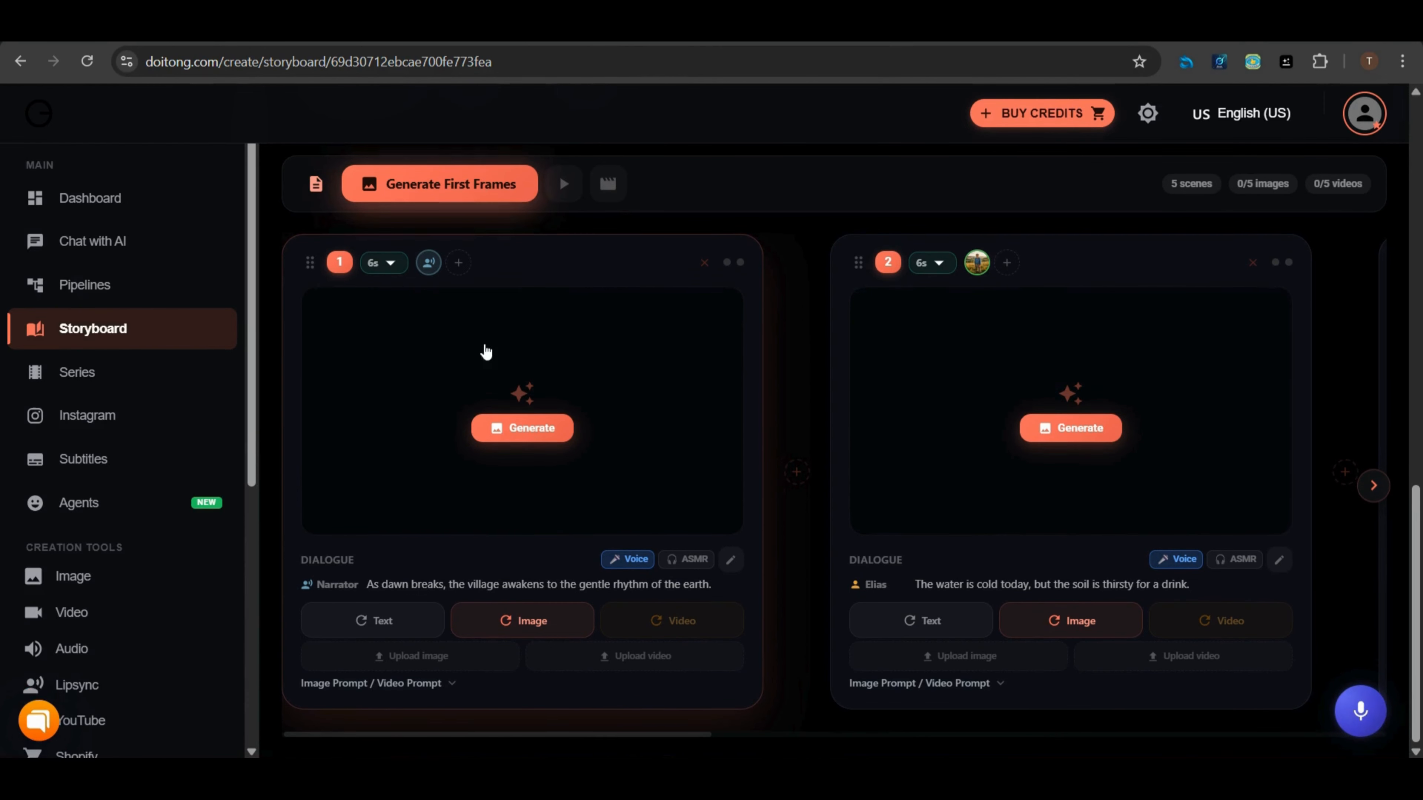
pyautogui.click(451, 684)
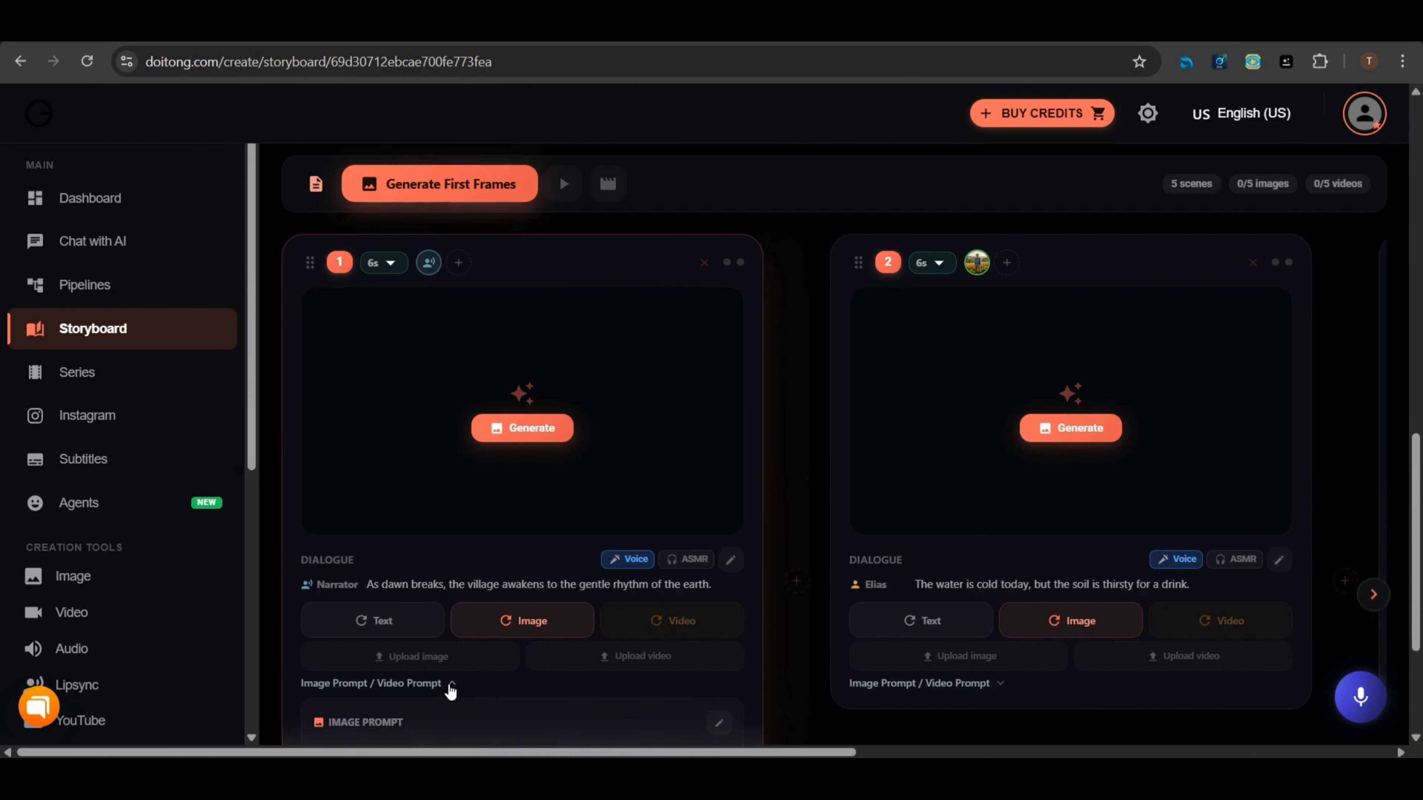
pyautogui.scroll(-4, 451, 688)
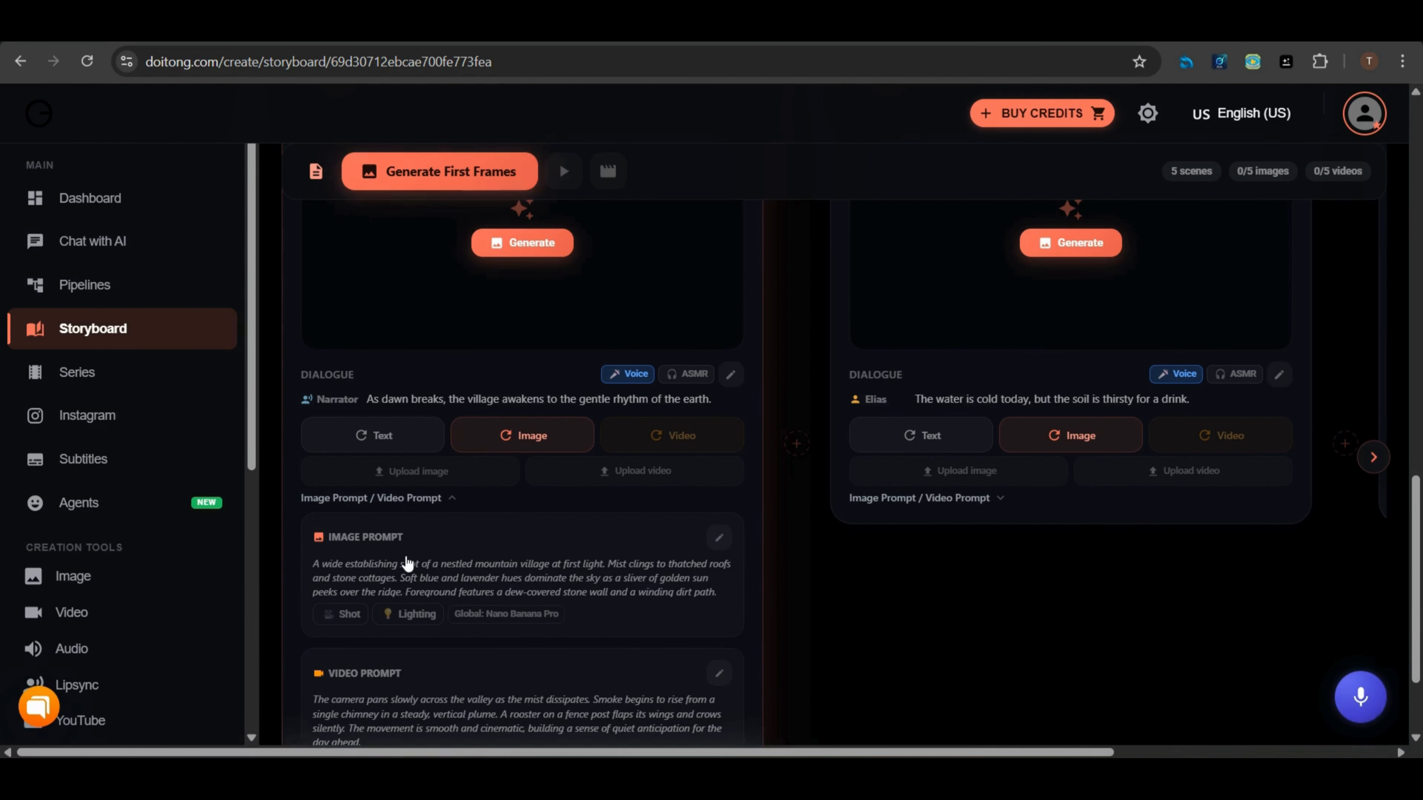
pyautogui.scroll(-3, 359, 563)
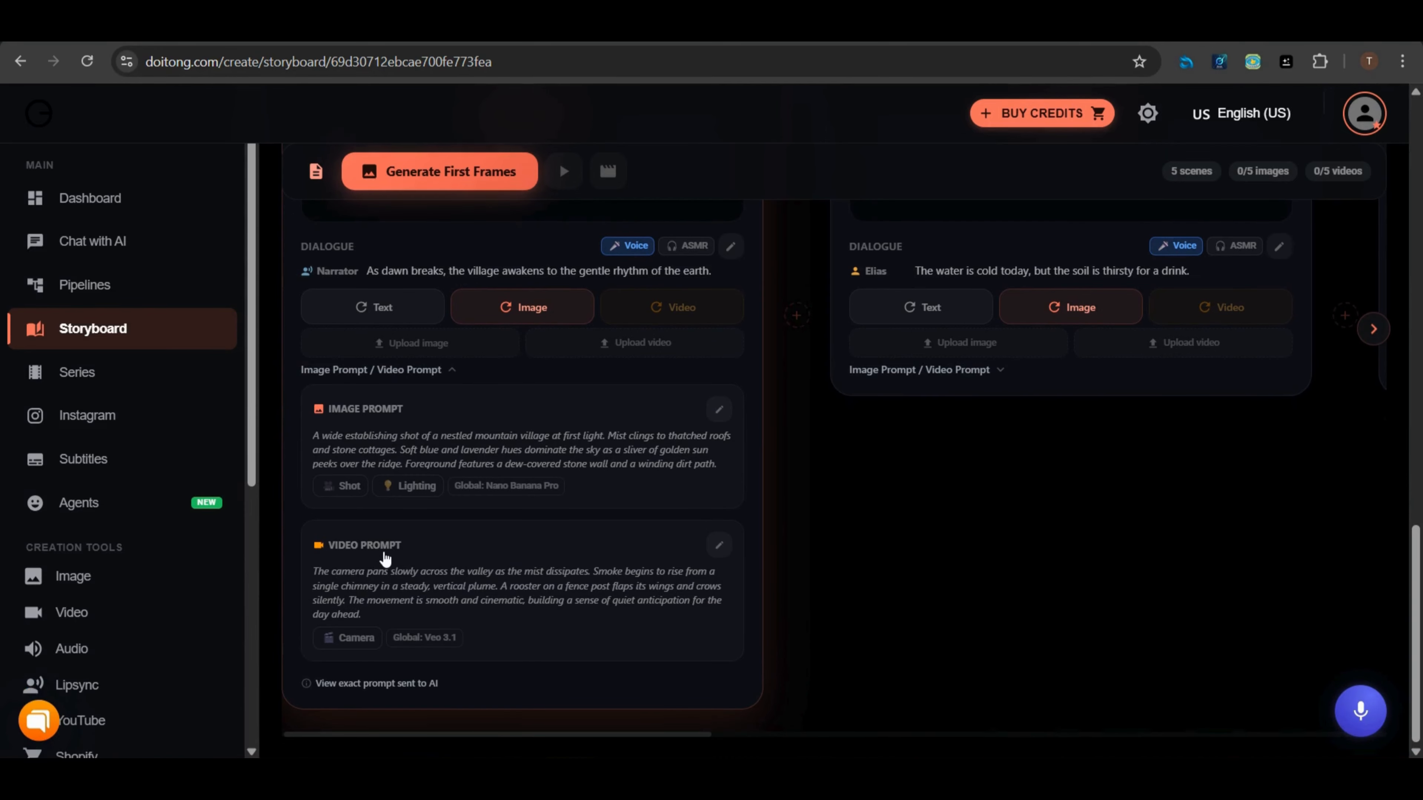
pyautogui.scroll(6, 435, 588)
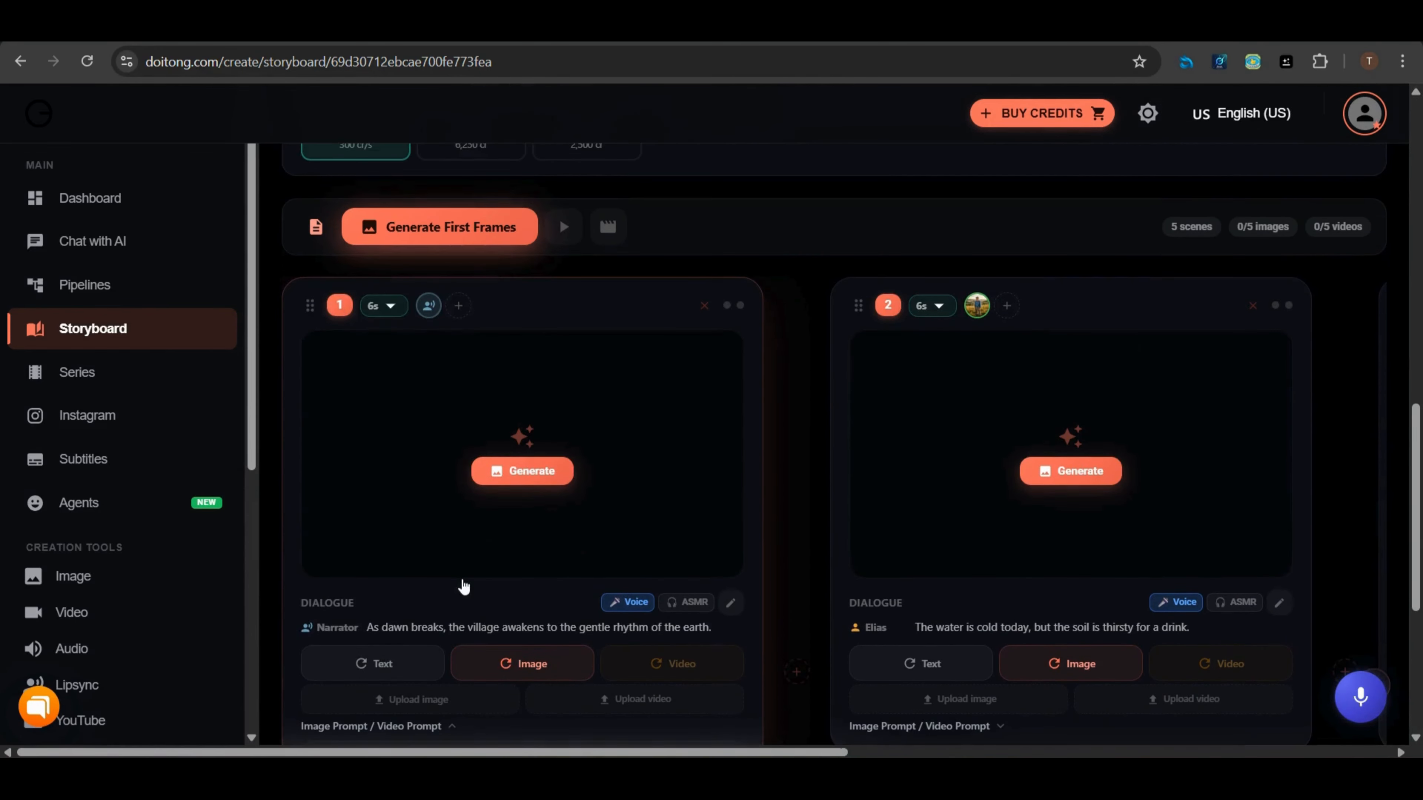
# Generate the first-frame images for the storyboard scenes and page back to scene 1
pyautogui.click(525, 476)
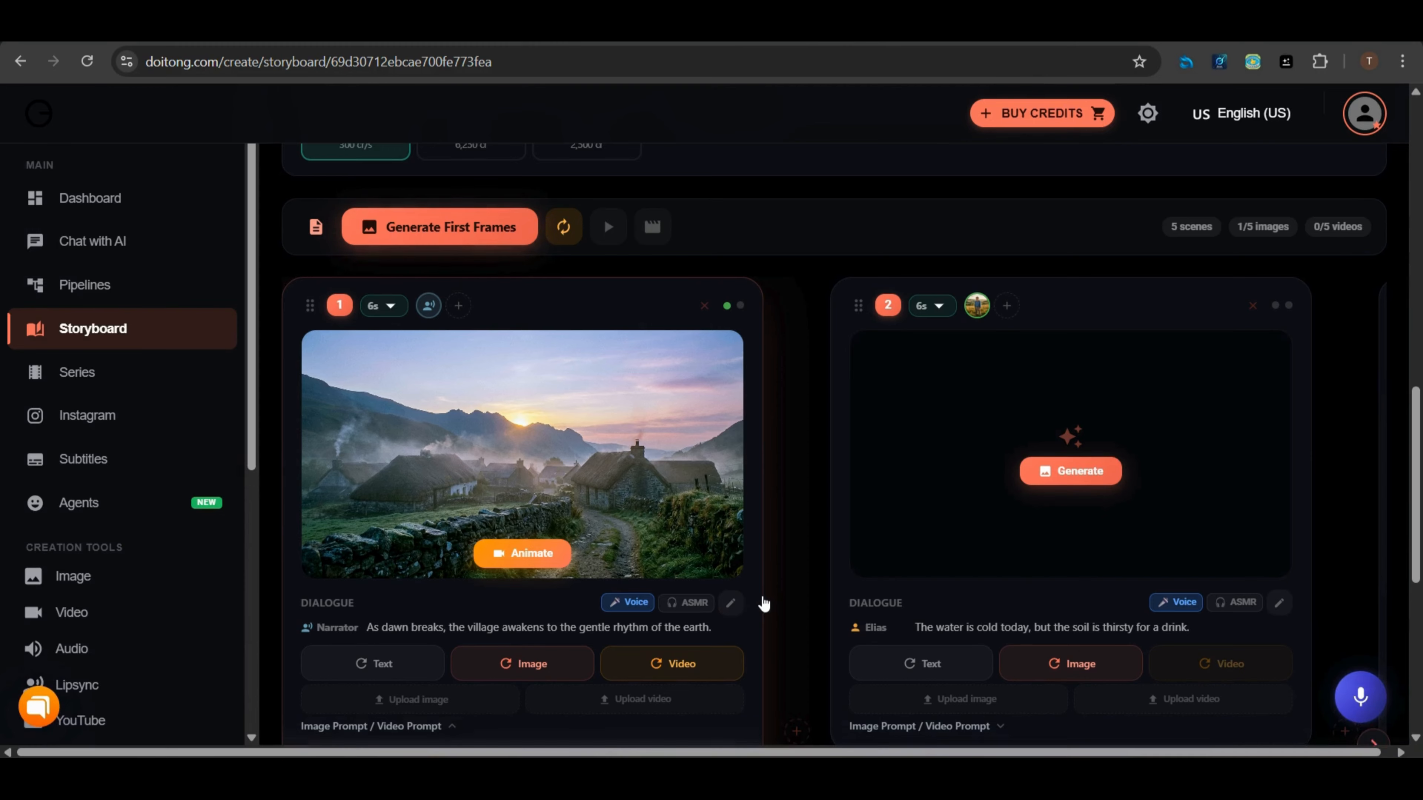
pyautogui.click(1063, 471)
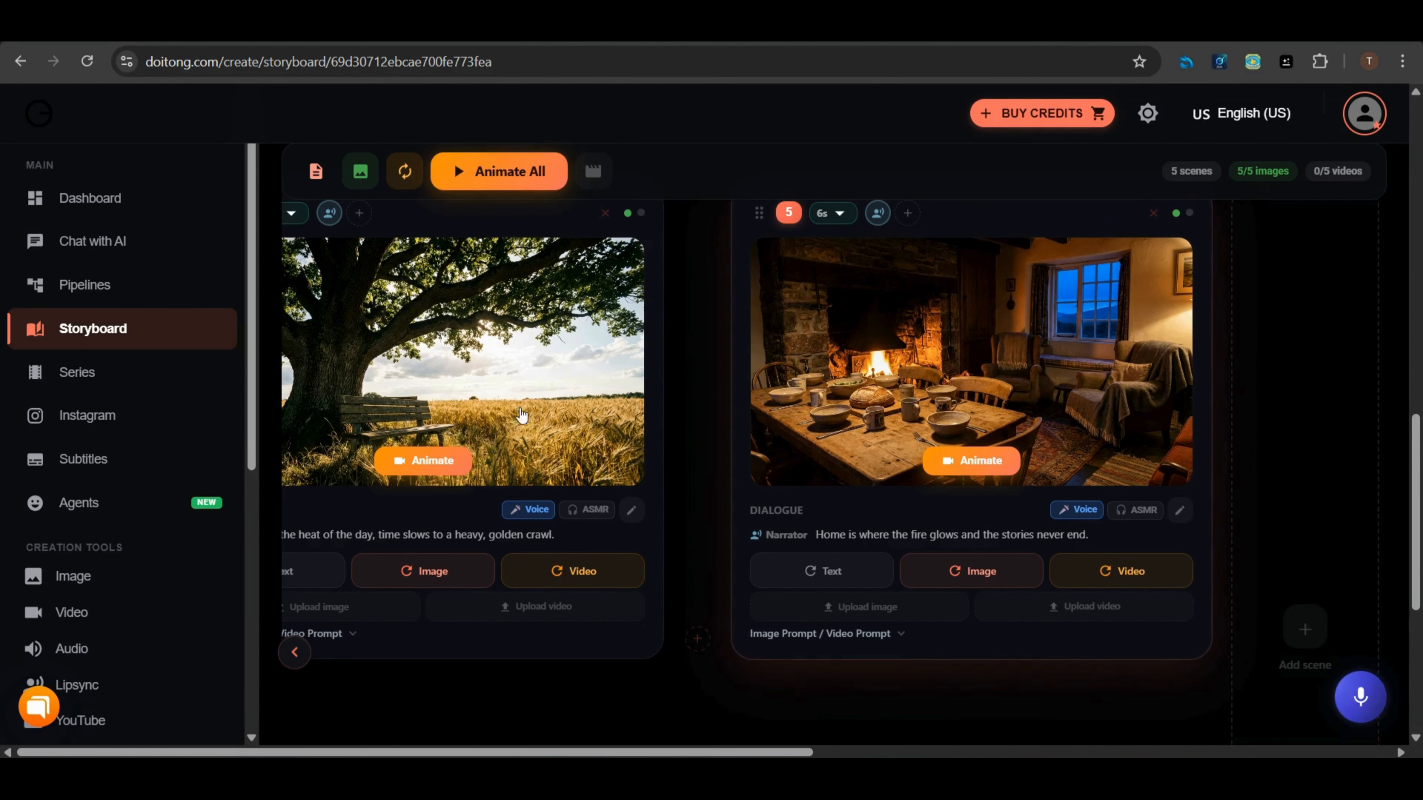
pyautogui.click(296, 661)
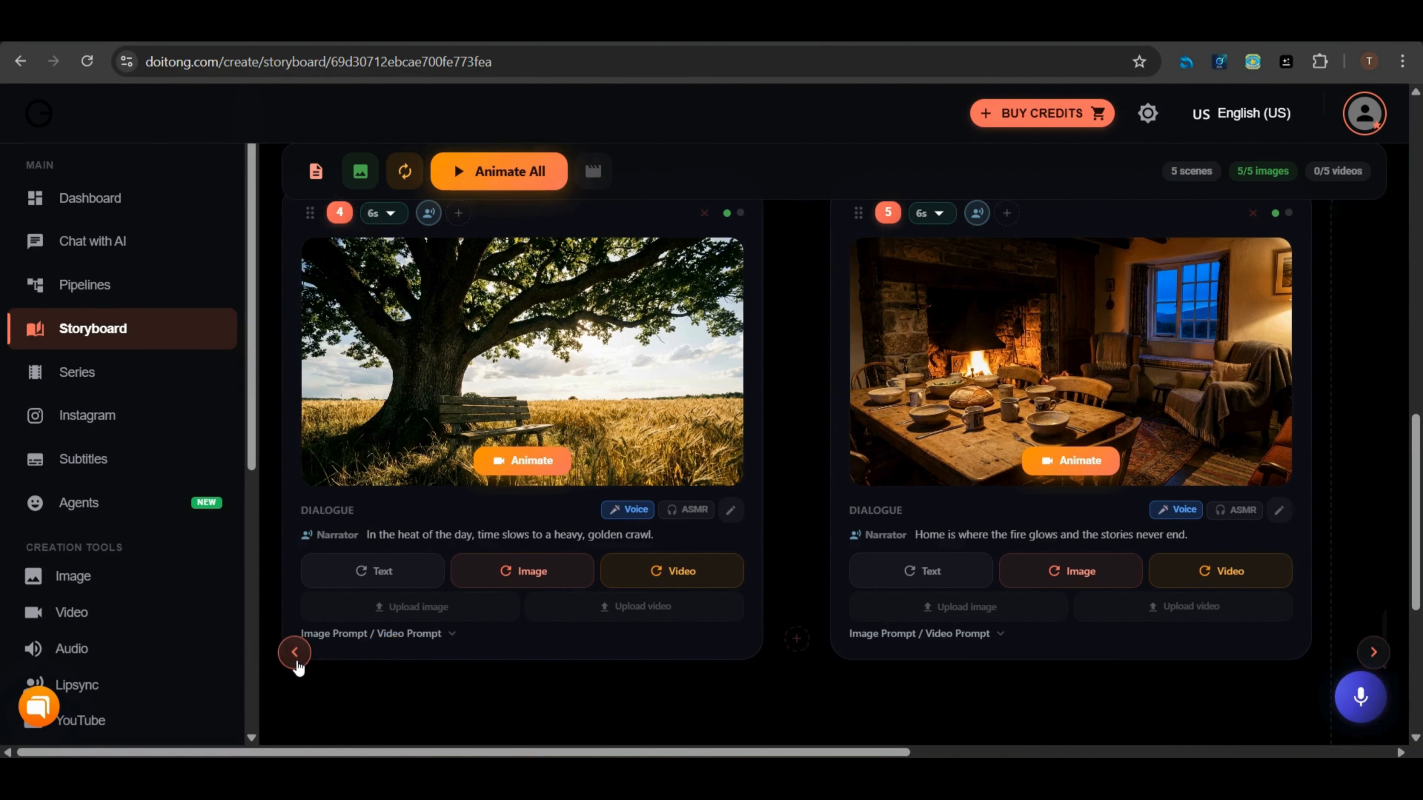
pyautogui.click(296, 662)
pyautogui.click(295, 661)
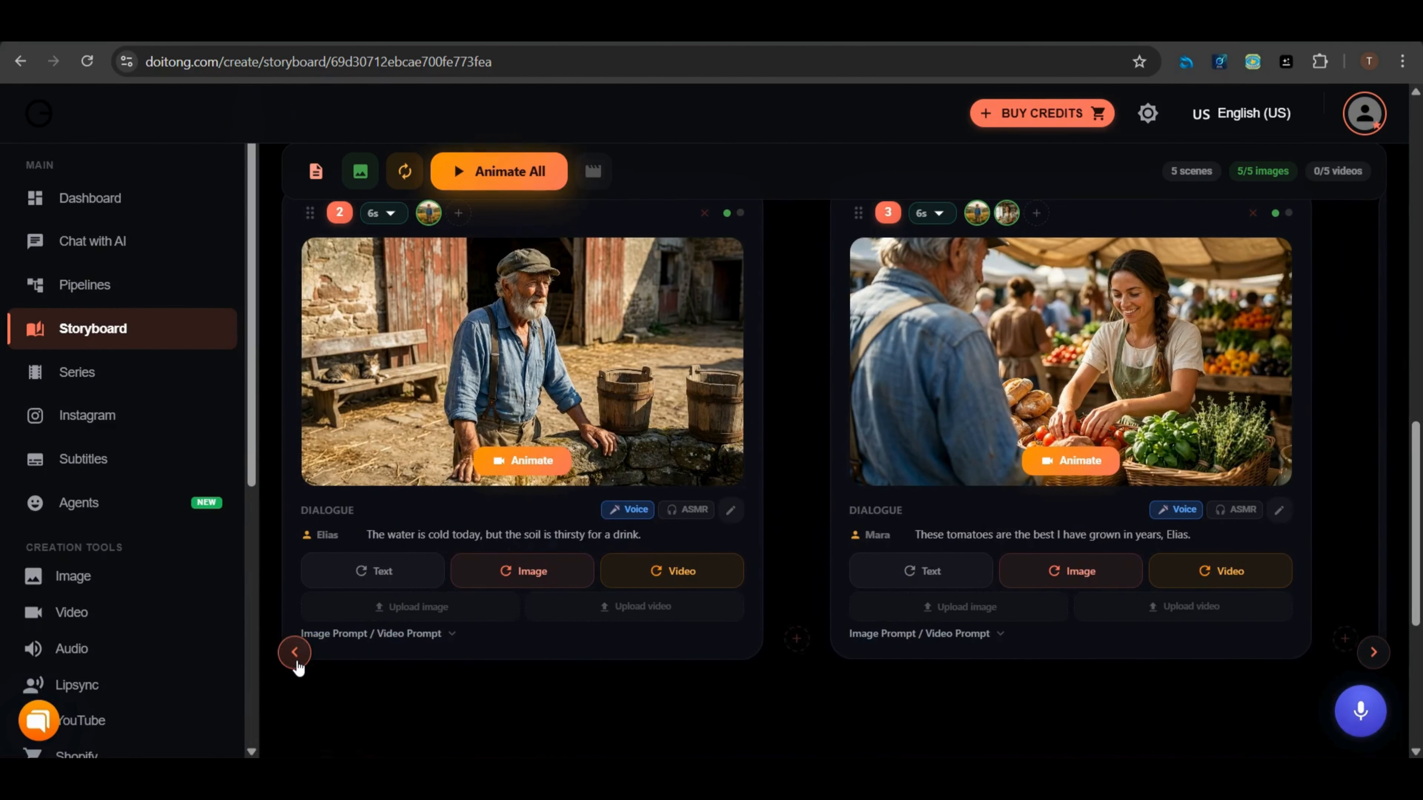
pyautogui.click(296, 653)
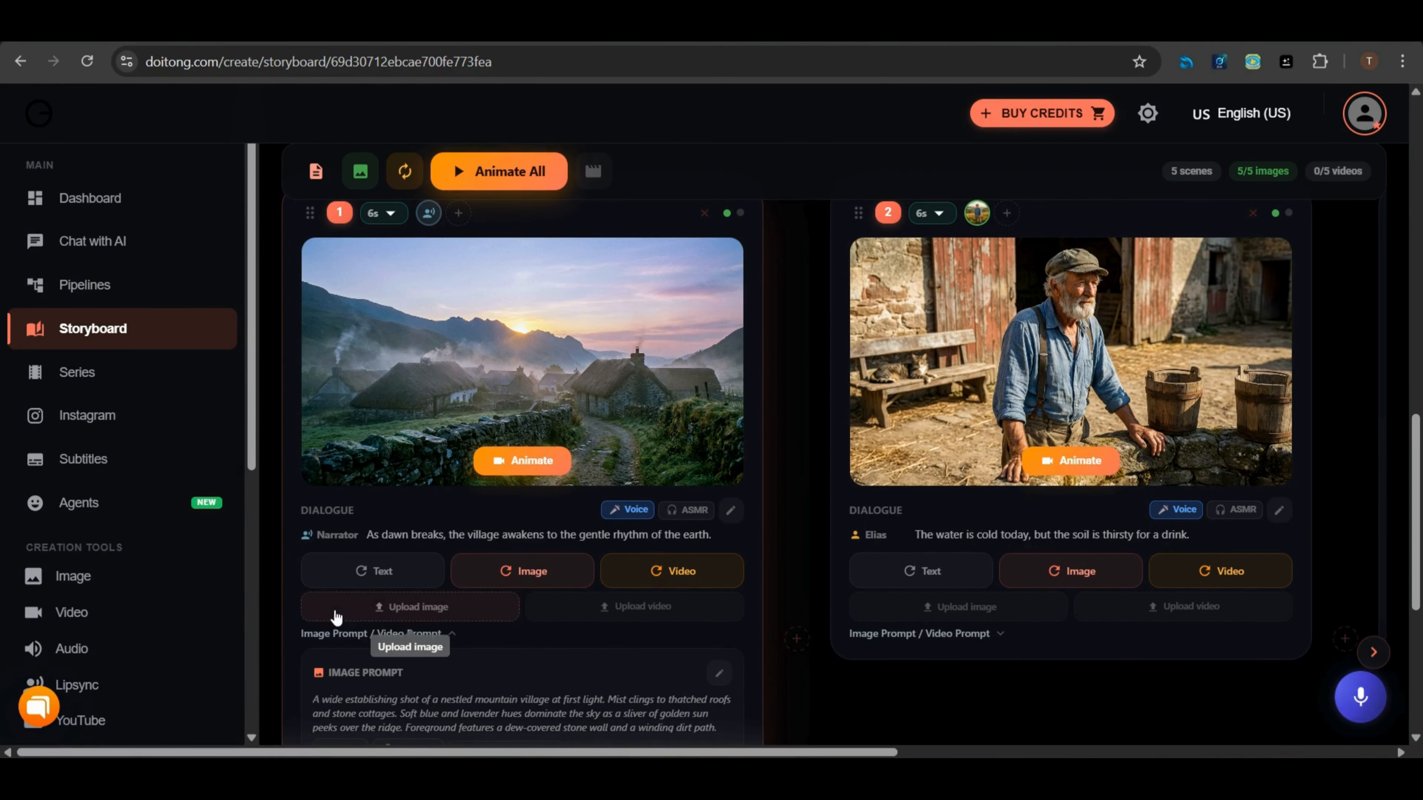
pyautogui.scroll(3, 358, 615)
pyautogui.scroll(-2, 357, 614)
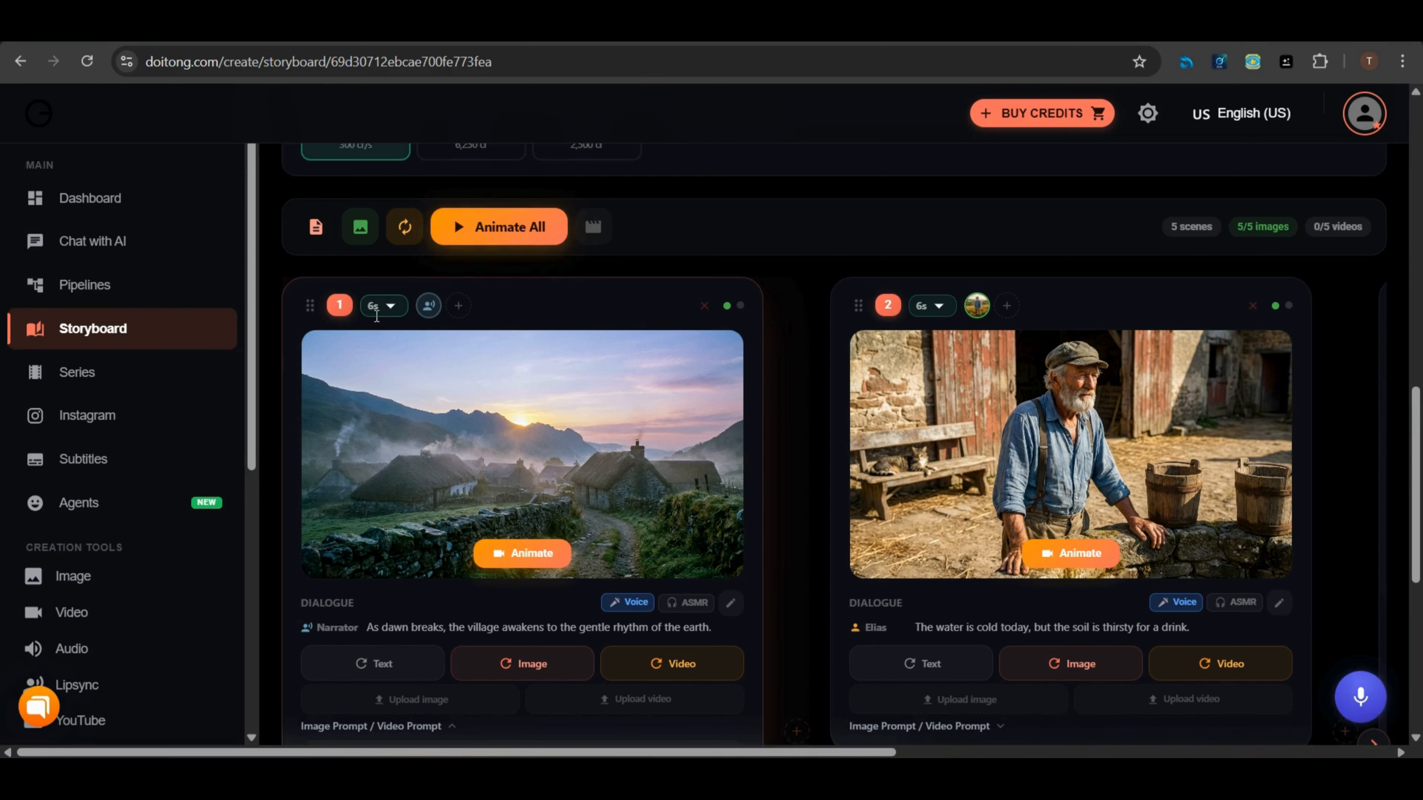
# Set scene 1's clip duration to 6s
pyautogui.moveTo(394, 355)
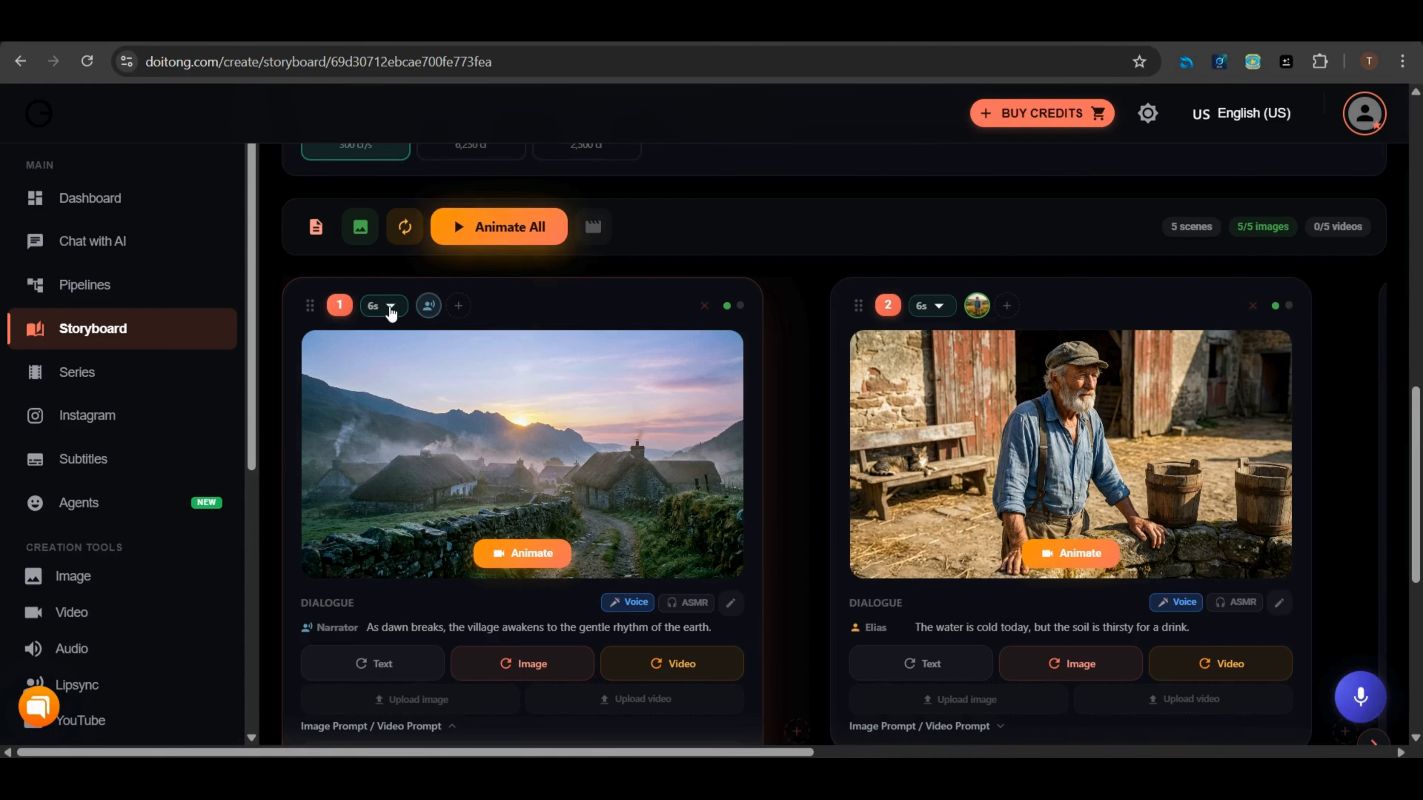
pyautogui.click(390, 308)
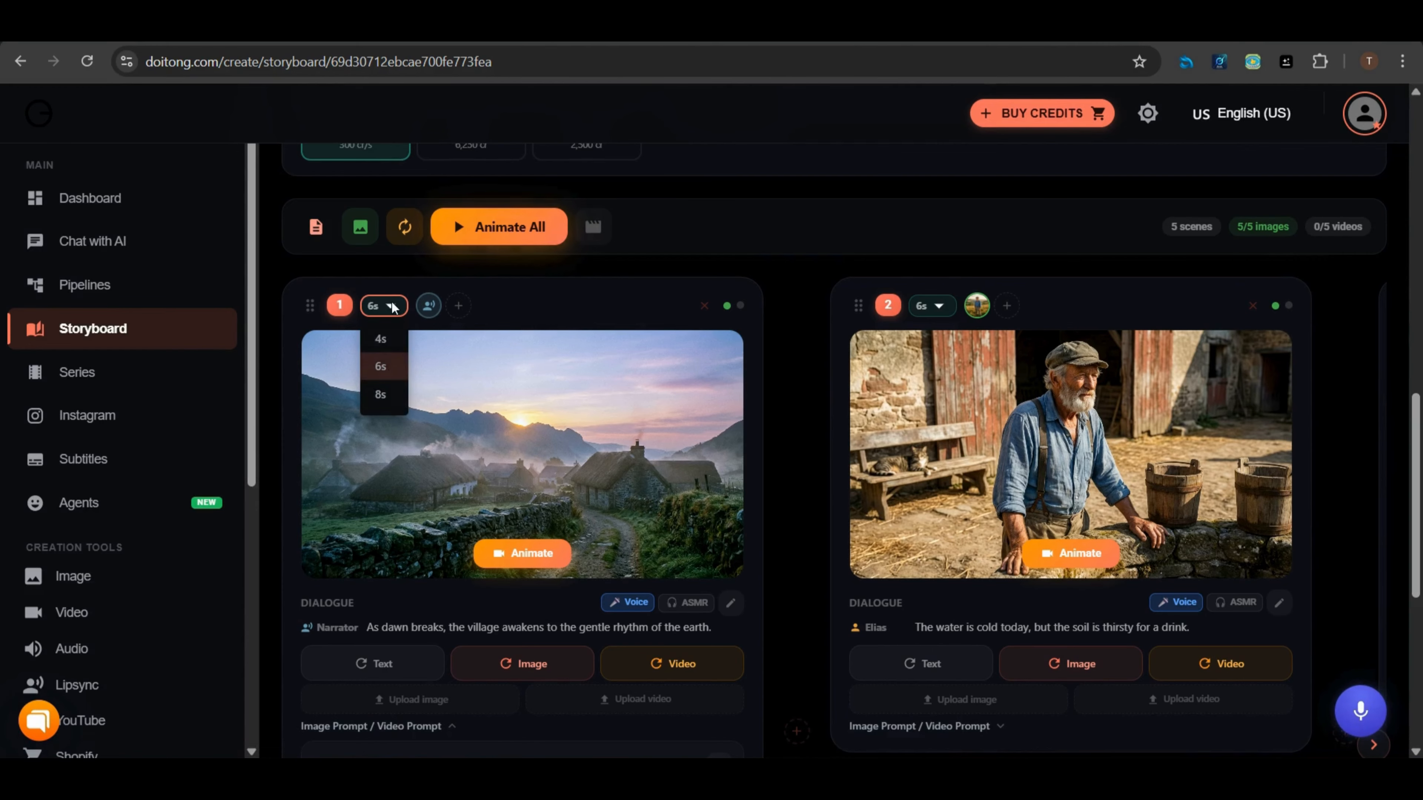
pyautogui.click(382, 365)
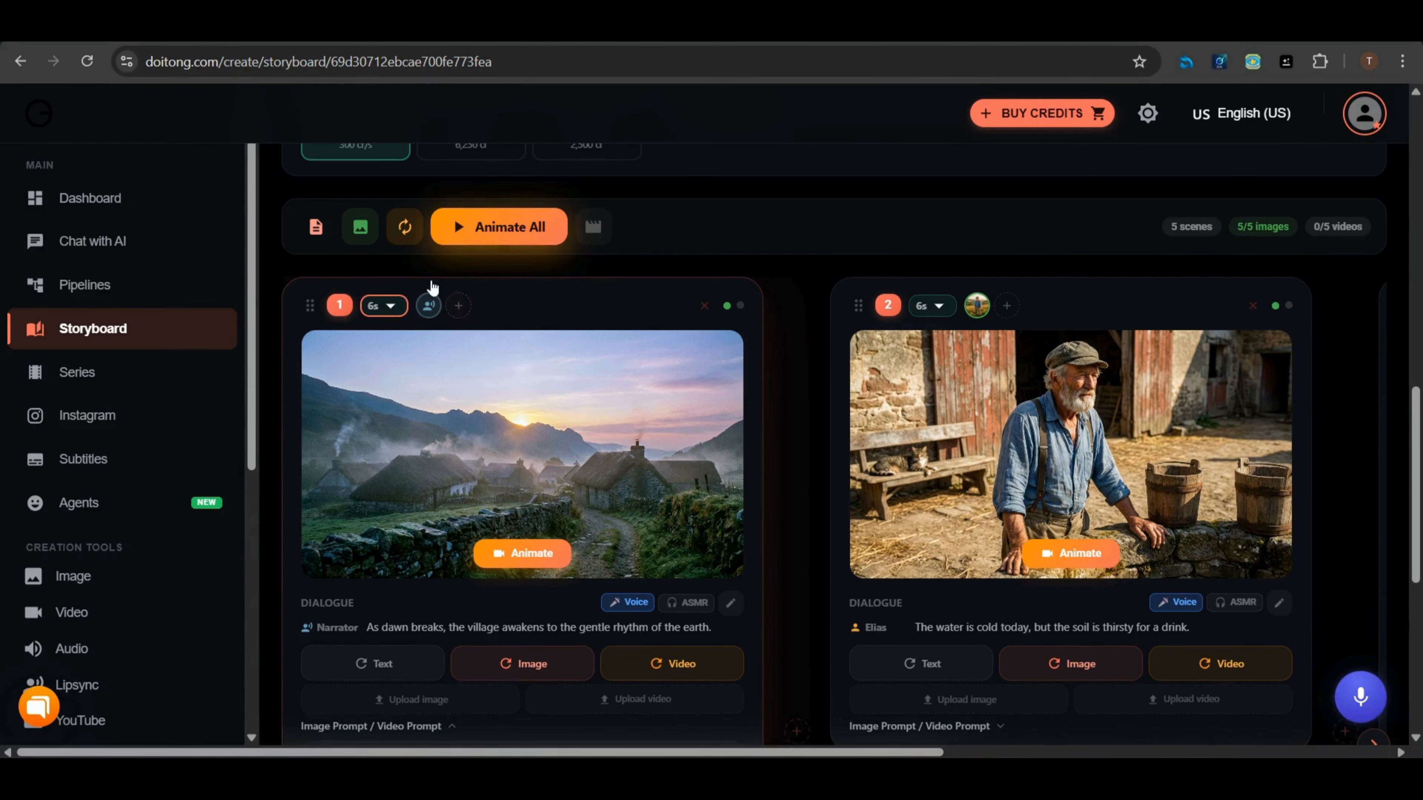
# Animate scene 1 into a video clip and play it
pyautogui.moveTo(470, 388)
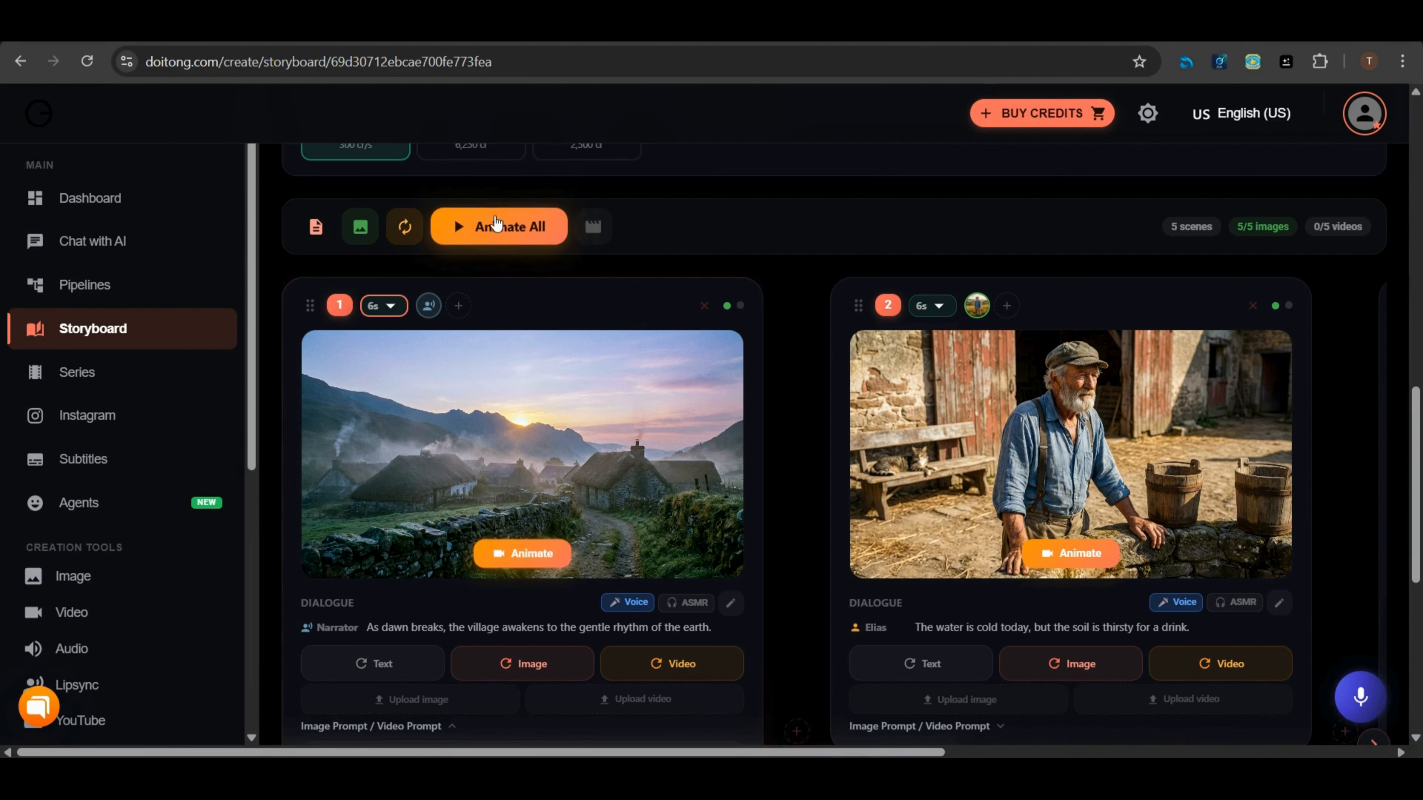
pyautogui.click(526, 552)
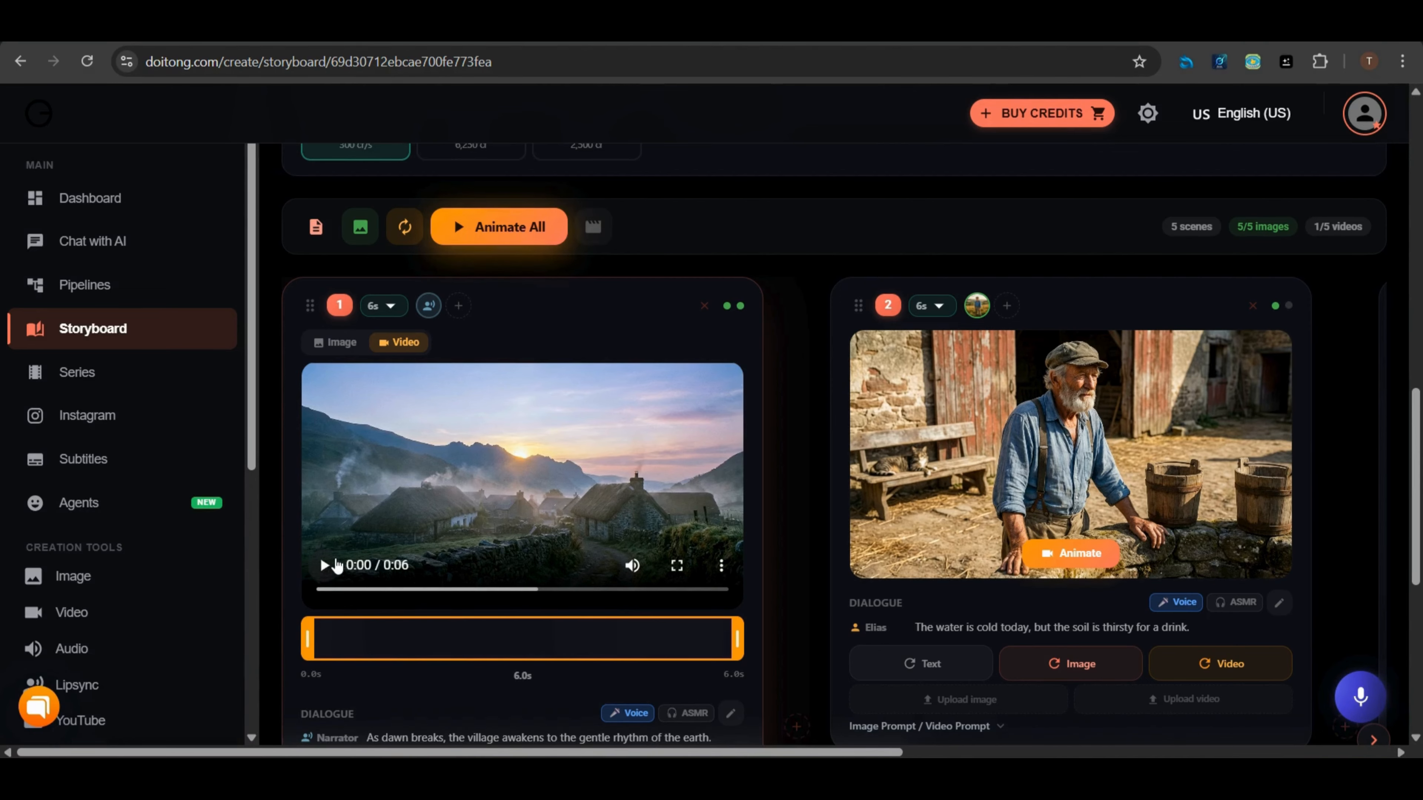
pyautogui.click(325, 566)
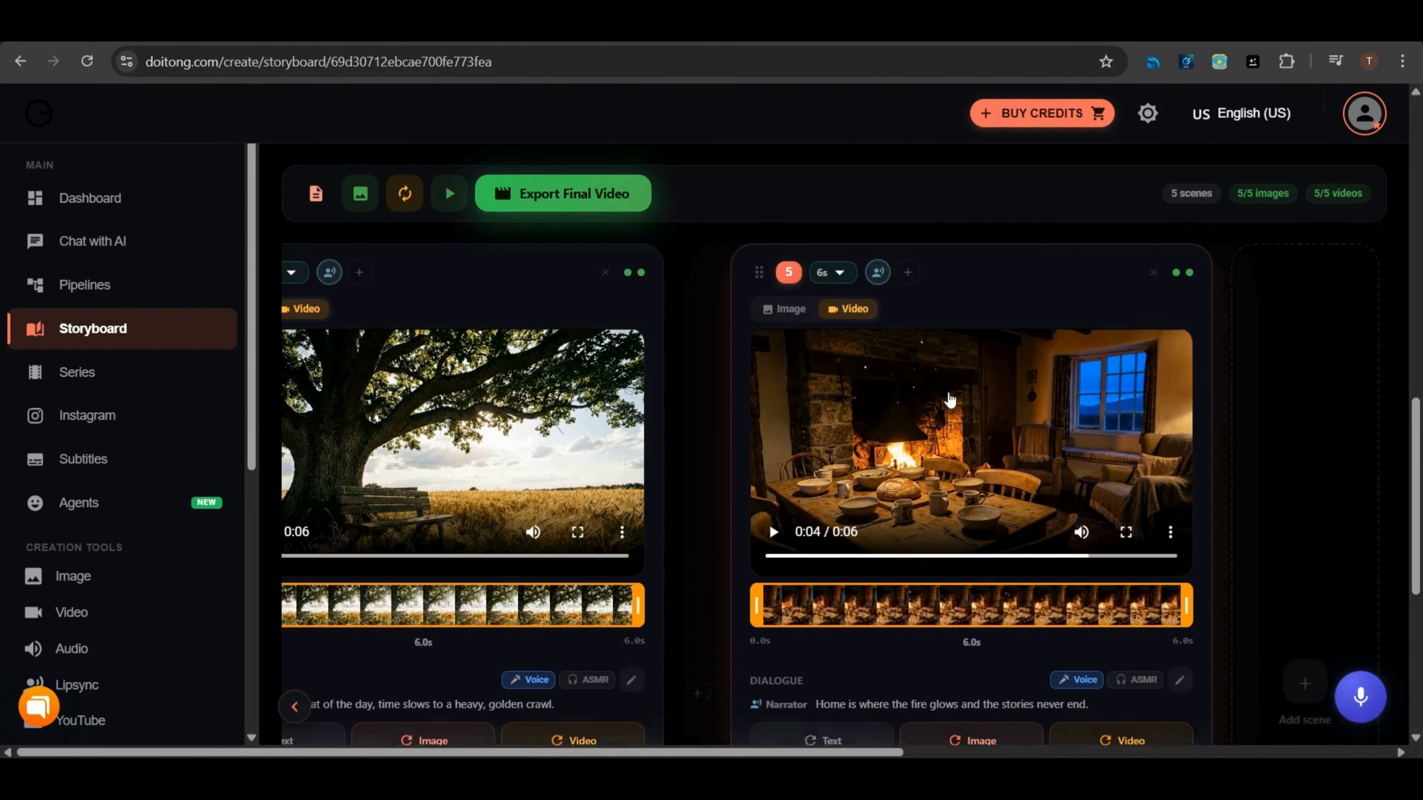
# Export the final video with Normalize audio loudness enabled
pyautogui.scroll(1, 948, 399)
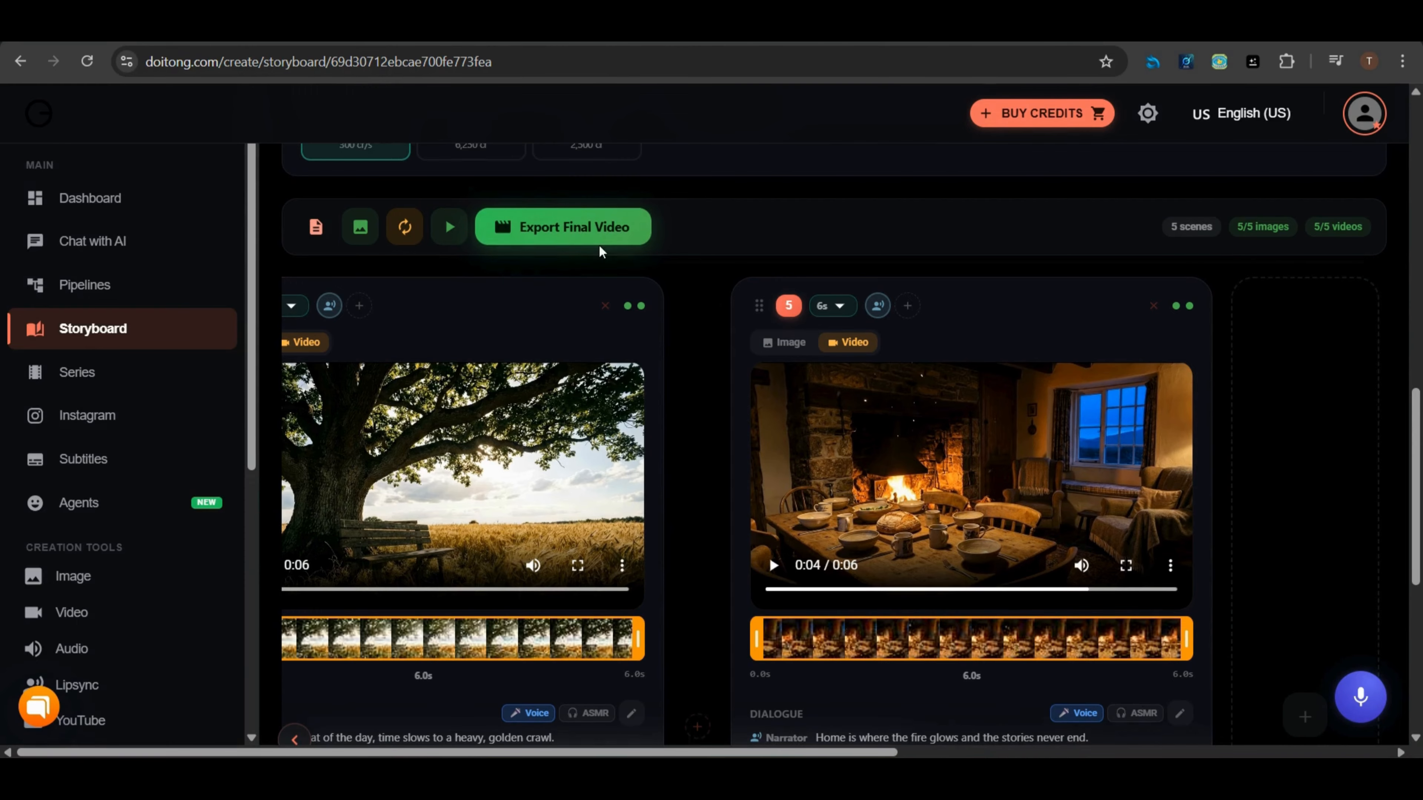
pyautogui.click(545, 234)
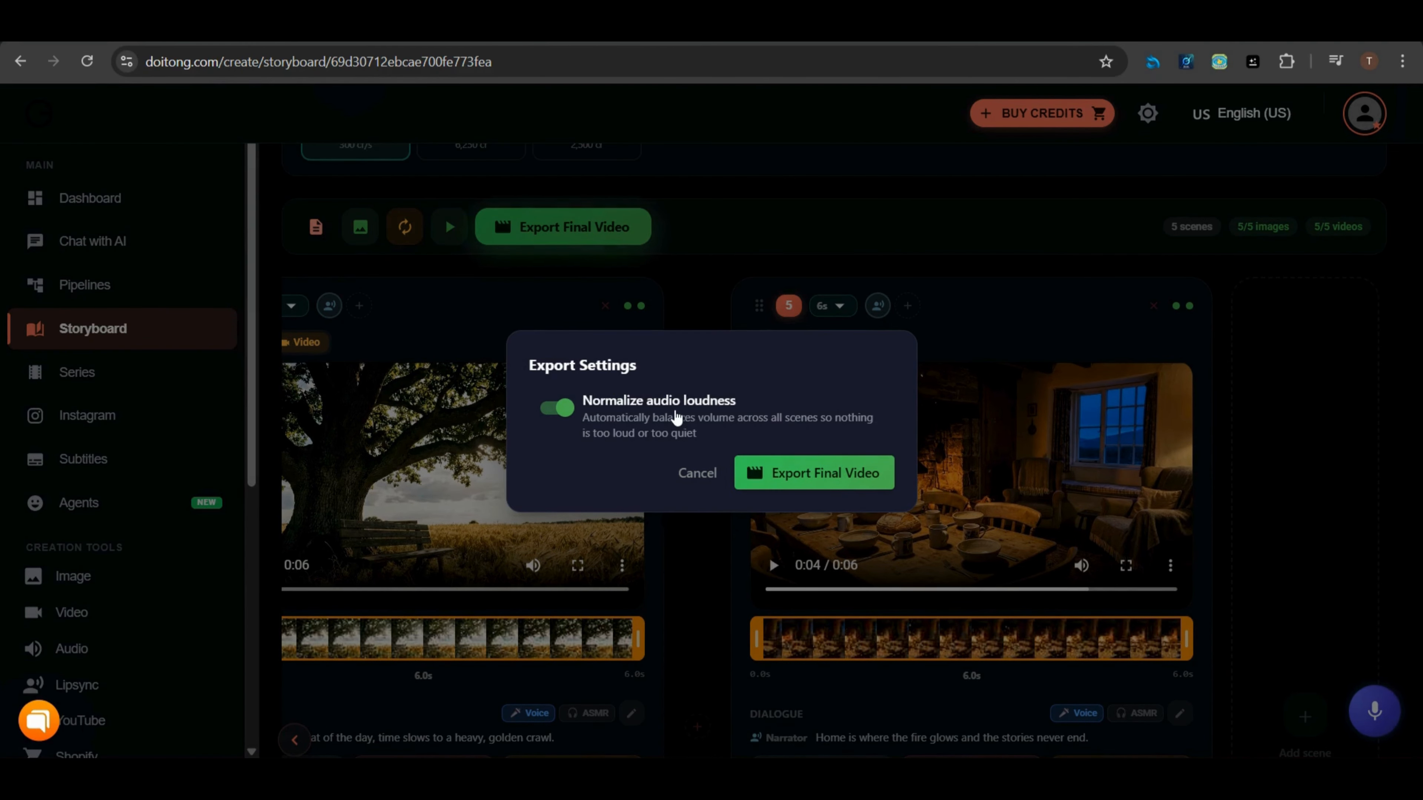
pyautogui.click(800, 475)
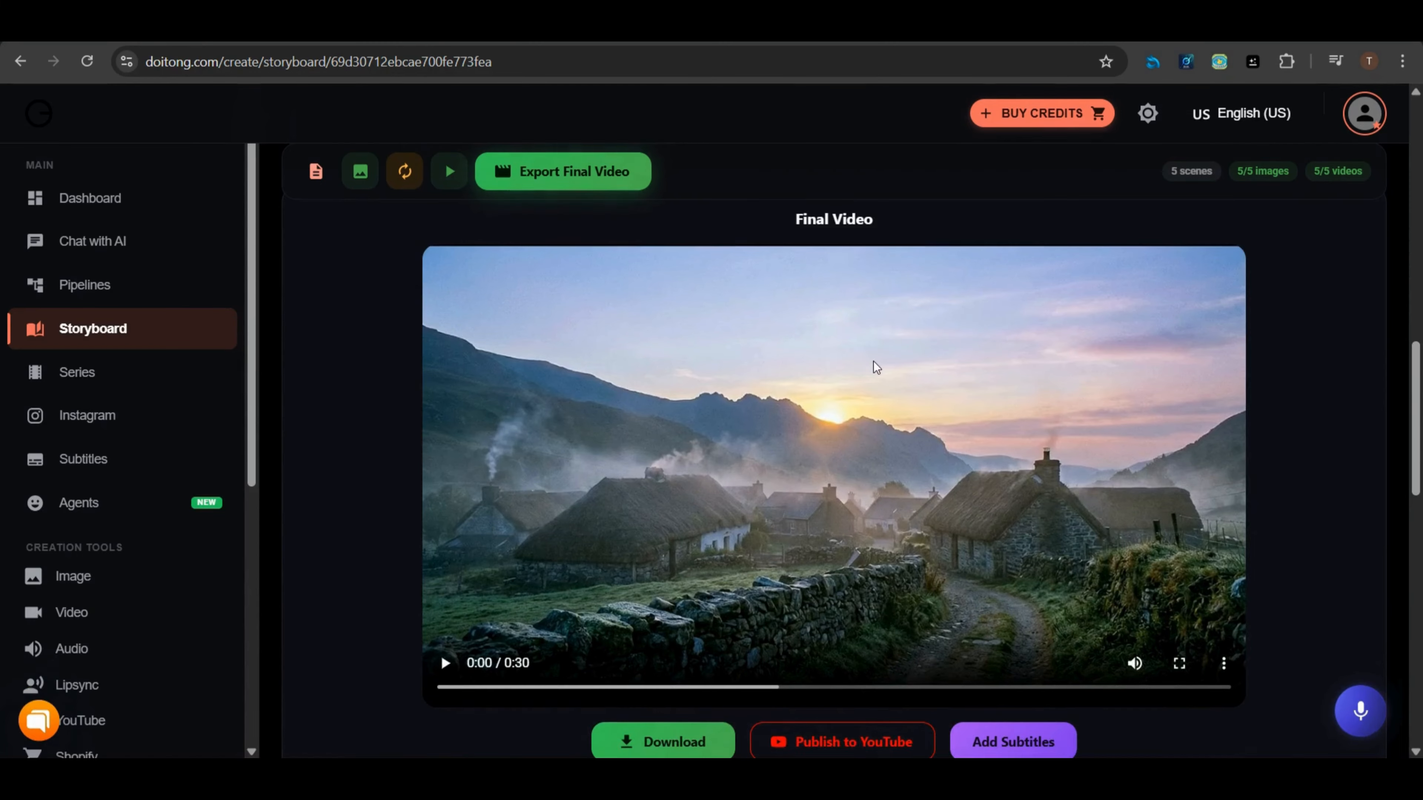
# Play the final 30-second video and download it
pyautogui.click(444, 664)
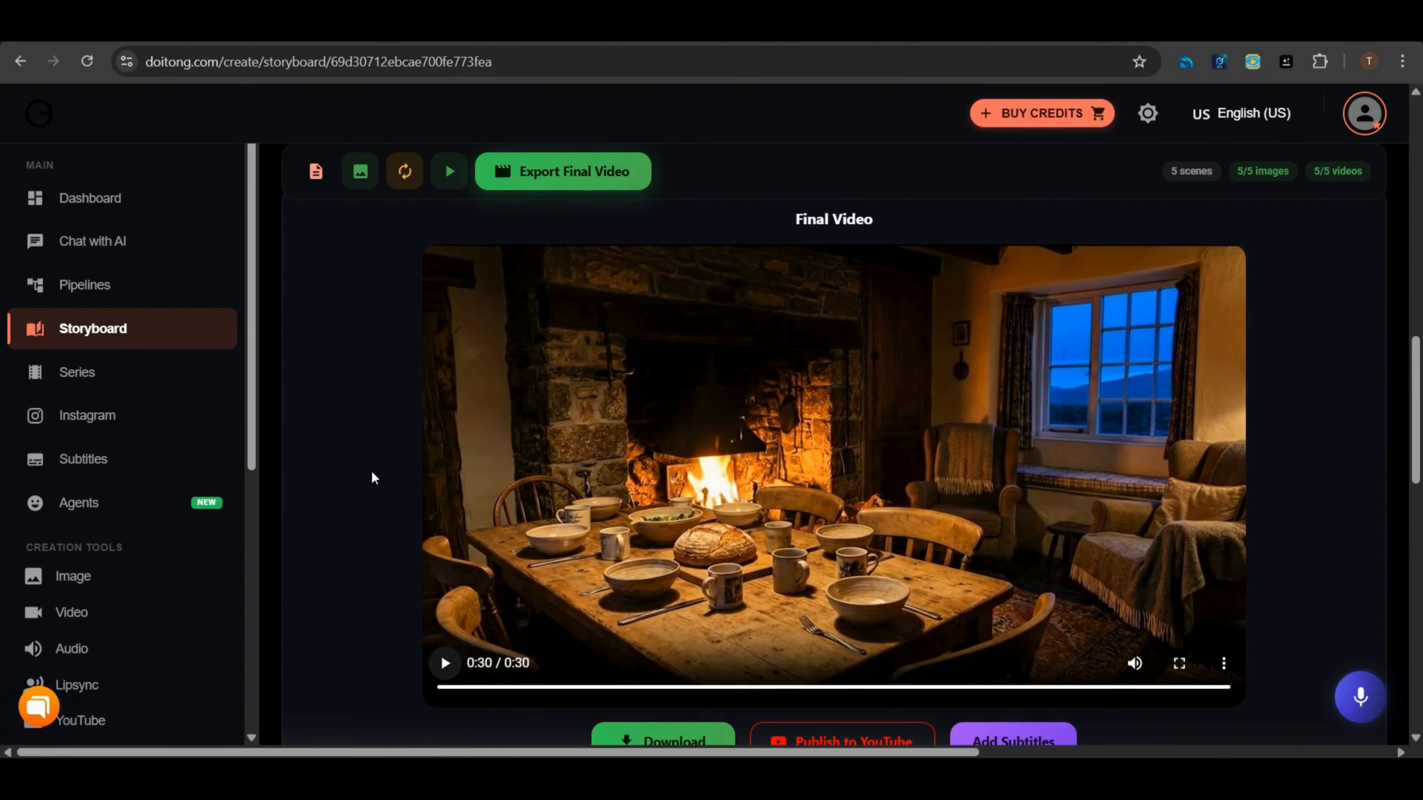
pyautogui.scroll(-2, 367, 471)
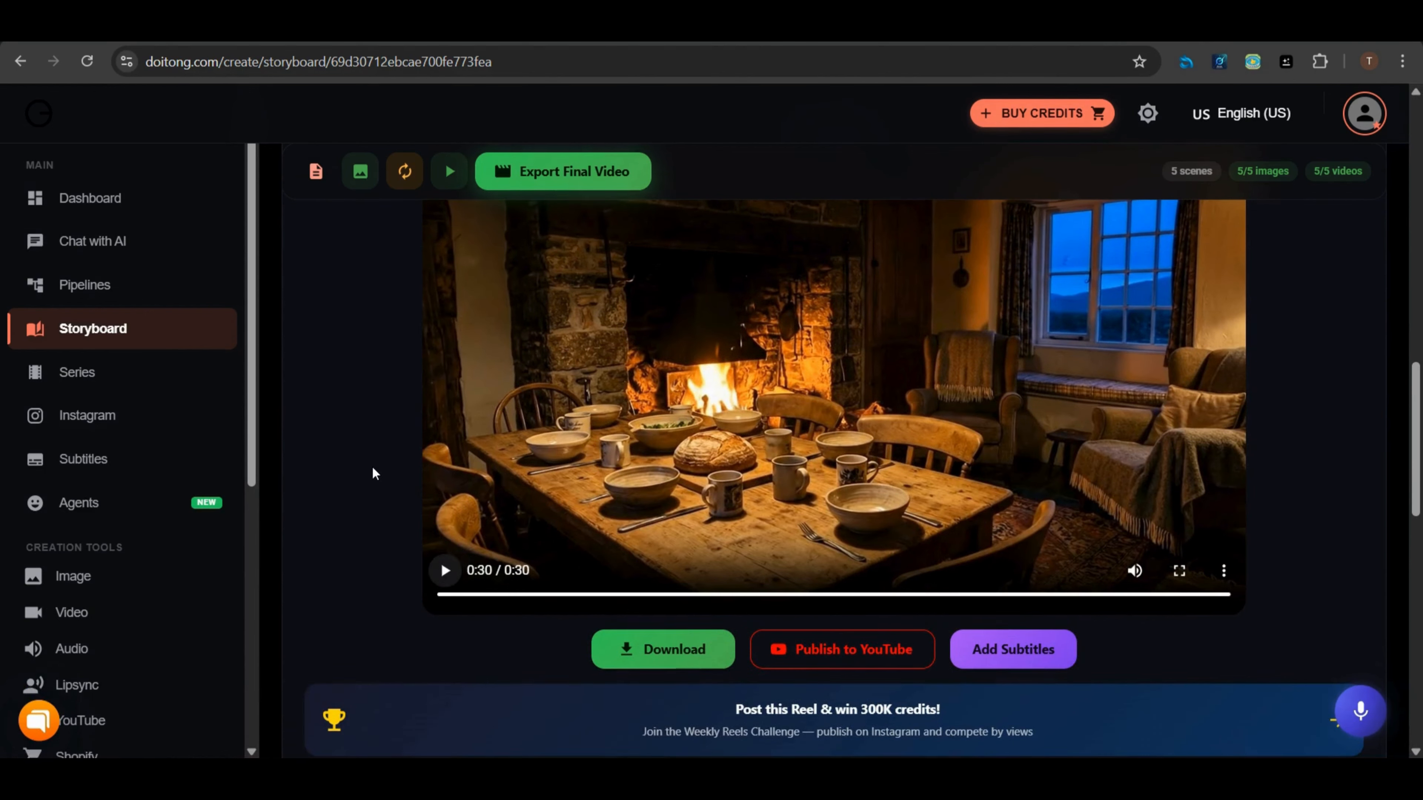
pyautogui.click(664, 653)
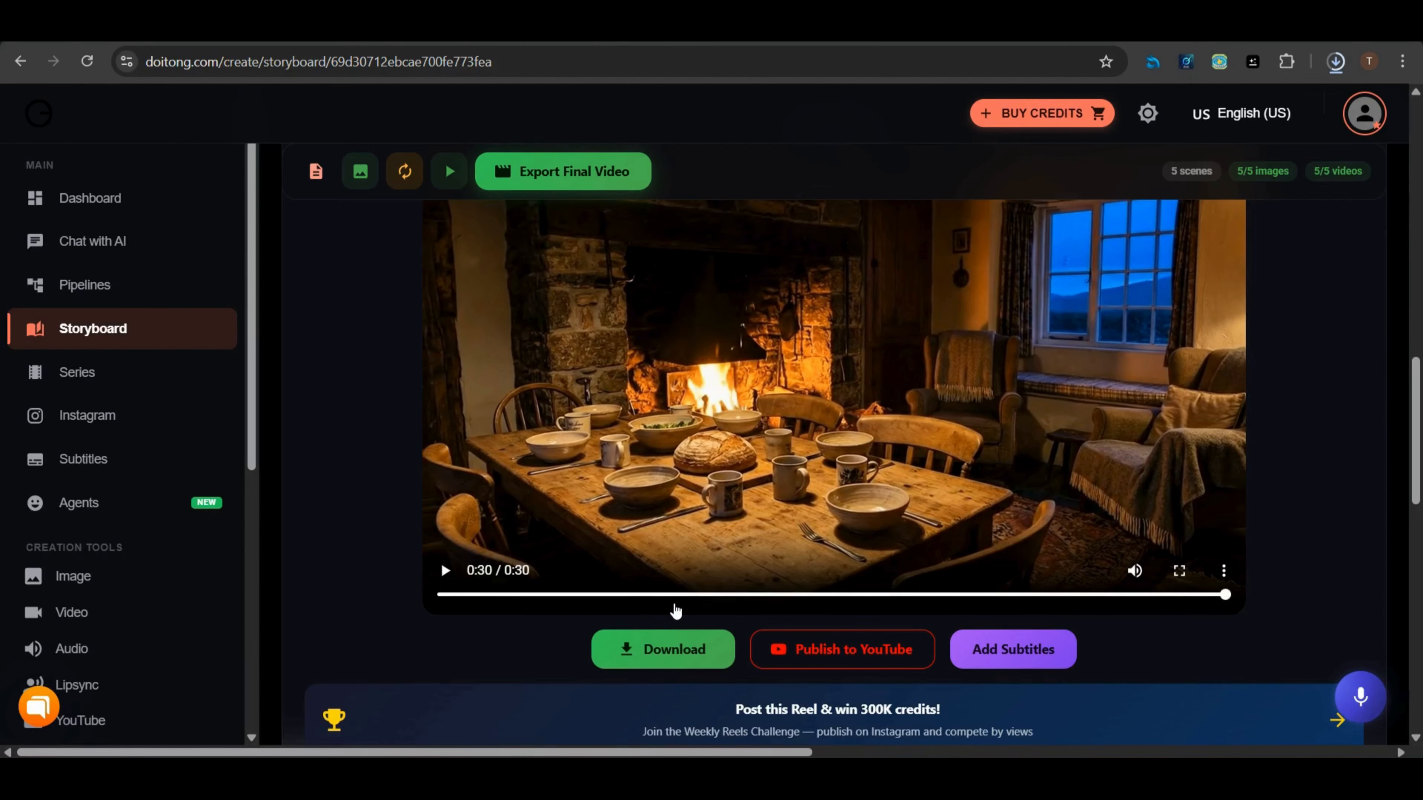